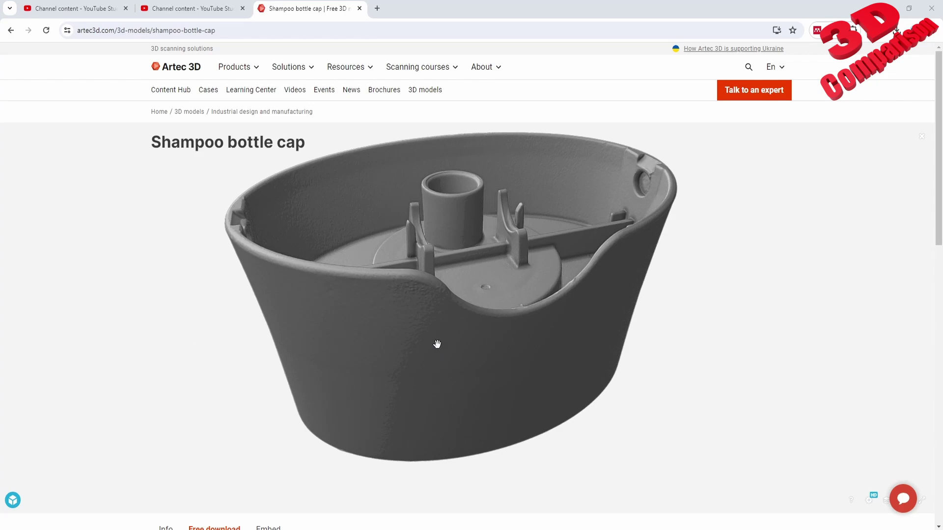
- Orbit the shampoo bottle cap model in the web page's 3D viewer
{"action": "left_click_drag", "start_coordinate": [501, 320], "coordinate": [503, 328]}
{"action": "left_click_drag", "start_coordinate": [549, 349], "coordinate": [553, 326]}
{"action": "left_click", "coordinate": [234, 31]}
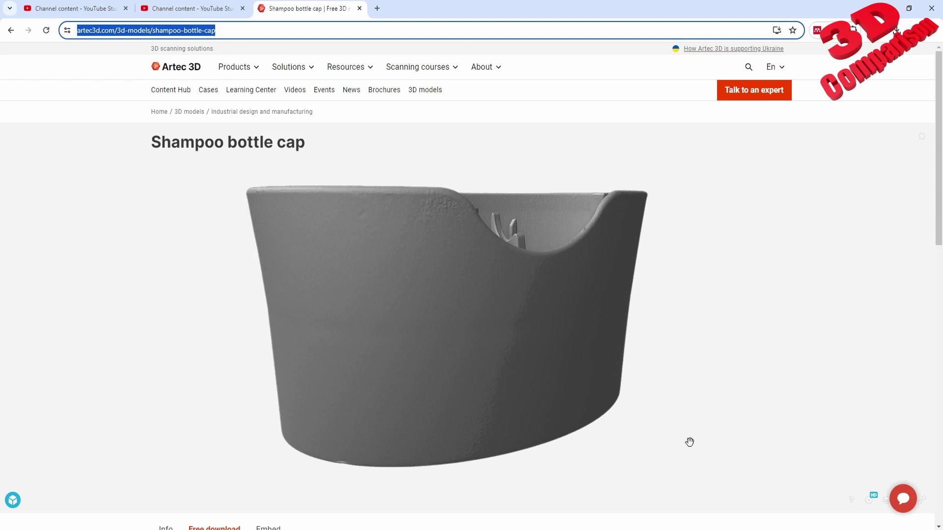
{"action": "left_click", "coordinate": [731, 450]}
- Download the Shampoo bottle cap STL archive (39.8 MB) and check it in recent downloads
{"action": "scroll", "coordinate": [731, 450], "scroll_direction": "down", "scroll_amount": 1}
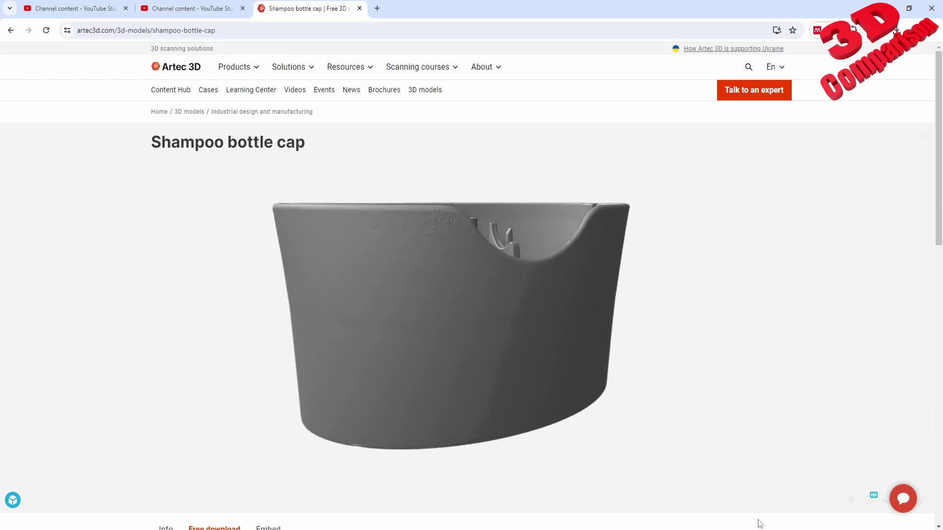
{"action": "scroll", "coordinate": [759, 520], "scroll_direction": "down", "scroll_amount": 5}
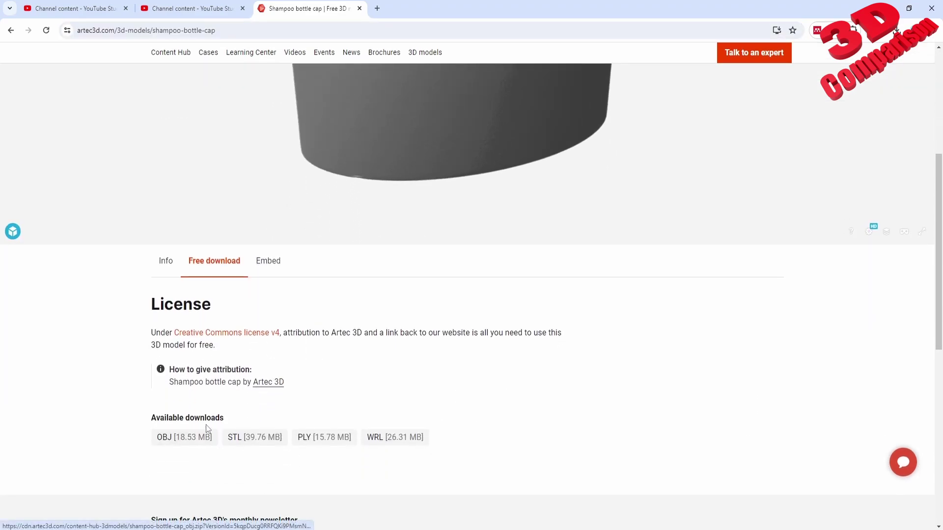
{"action": "left_click", "coordinate": [264, 439]}
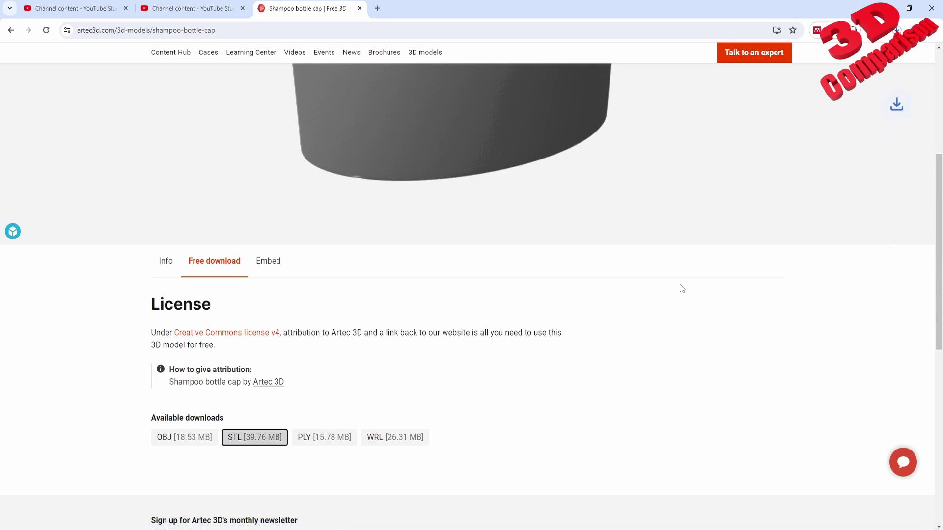
{"action": "left_click", "coordinate": [896, 30]}
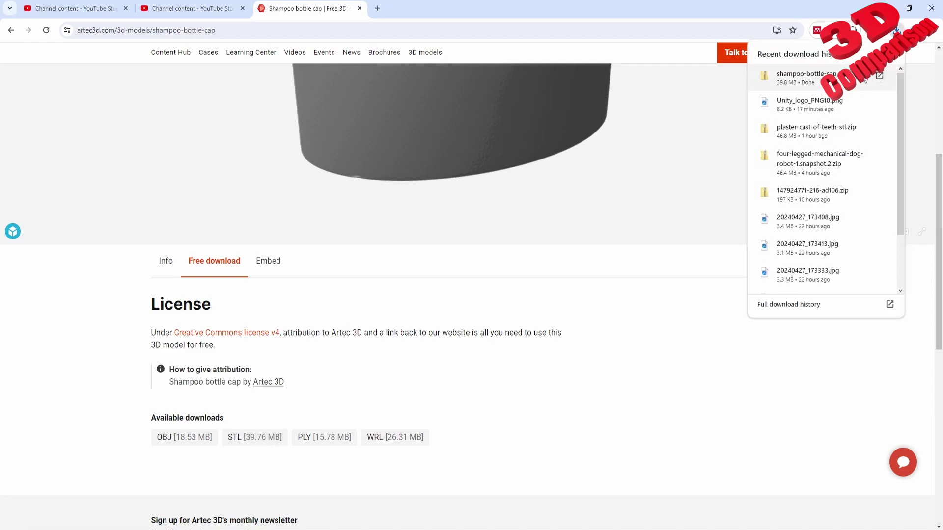
- Extract the shampoo-bottle-cap_stl archive with 7-Zip and select the Shampoo bottle cap STL inside
{"action": "left_click", "coordinate": [880, 76]}
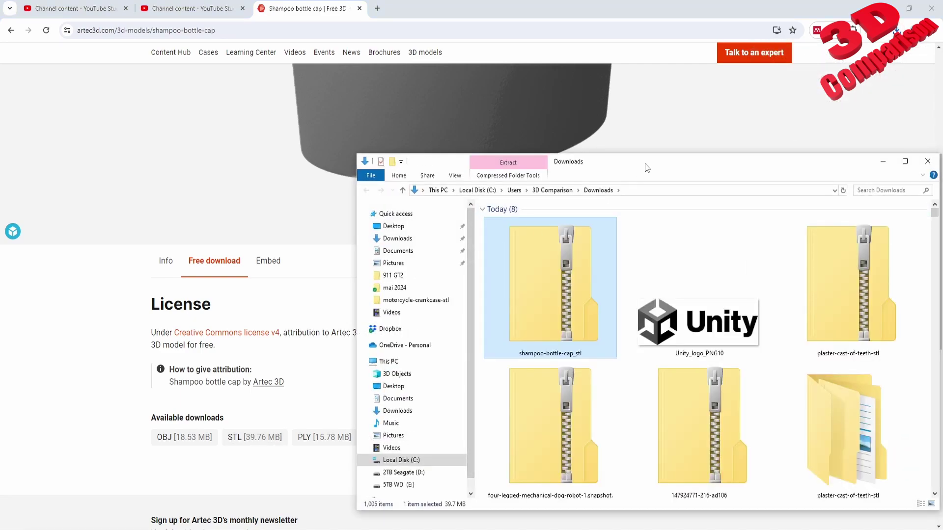
{"action": "left_click_drag", "start_coordinate": [647, 168], "coordinate": [503, 175]}
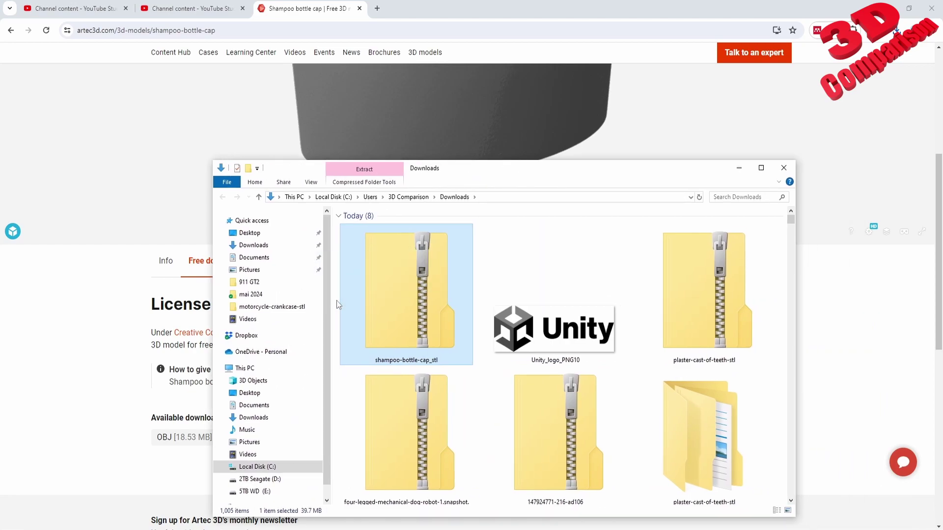
{"action": "right_click", "coordinate": [363, 304]}
{"action": "mouse_move", "coordinate": [364, 308]}
{"action": "left_click", "coordinate": [511, 349]}
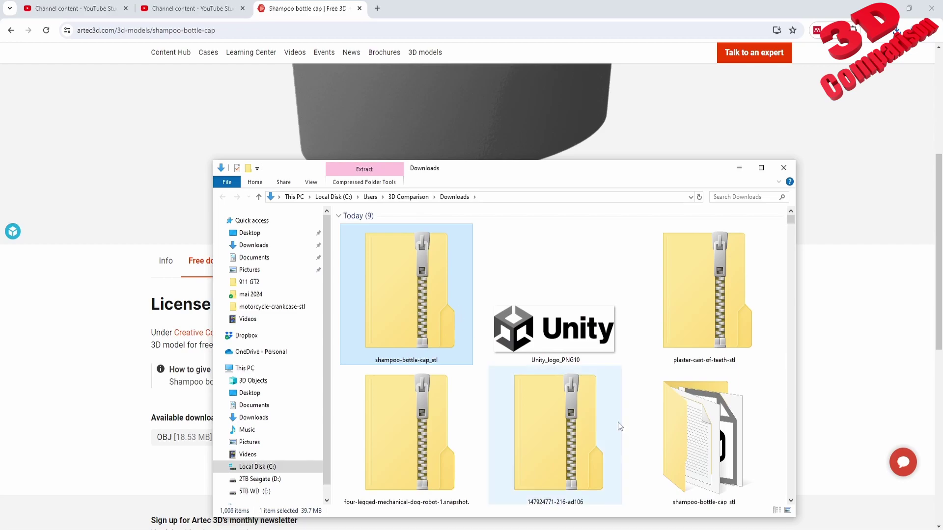
{"action": "double_click", "coordinate": [709, 444]}
{"action": "left_click", "coordinate": [406, 240]}
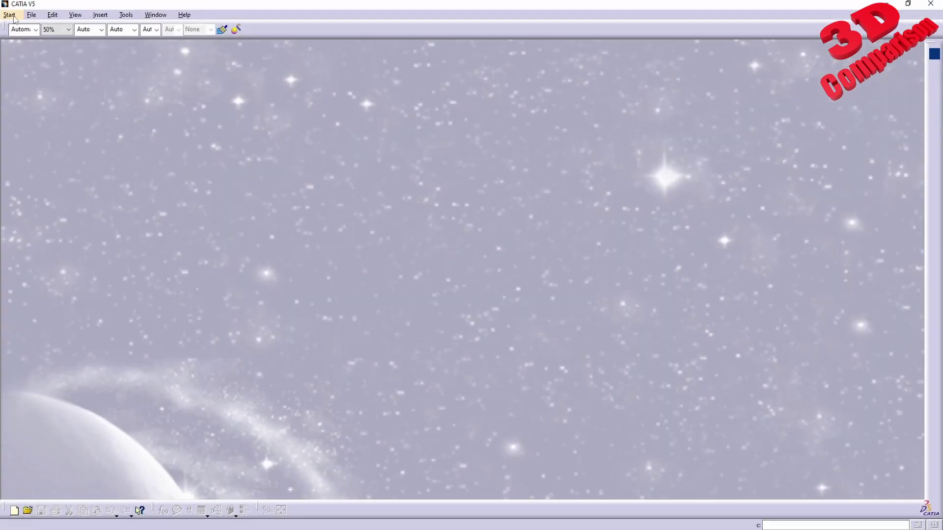
- Start the Digitized Shape Editor workbench in a new Part1
{"action": "left_click", "coordinate": [9, 15]}
{"action": "mouse_move", "coordinate": [59, 51]}
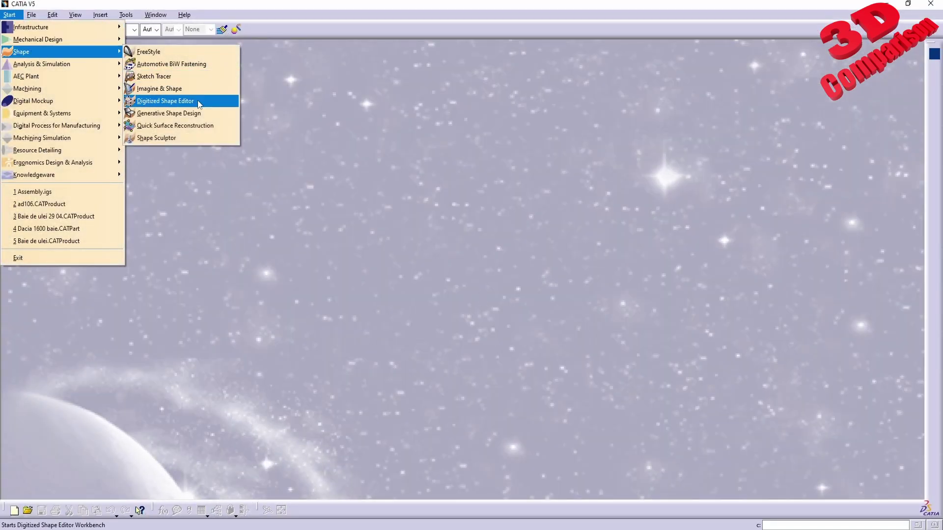
{"action": "left_click", "coordinate": [197, 100]}
{"action": "left_click", "coordinate": [405, 363]}
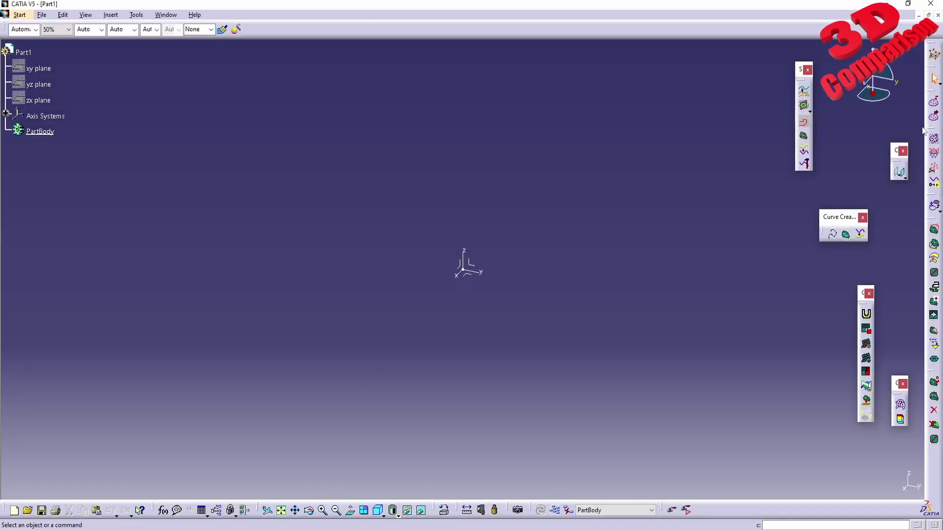
- Import the shampoo bottle cap STL at scale factor 1 in millimetres
{"action": "left_click", "coordinate": [934, 104]}
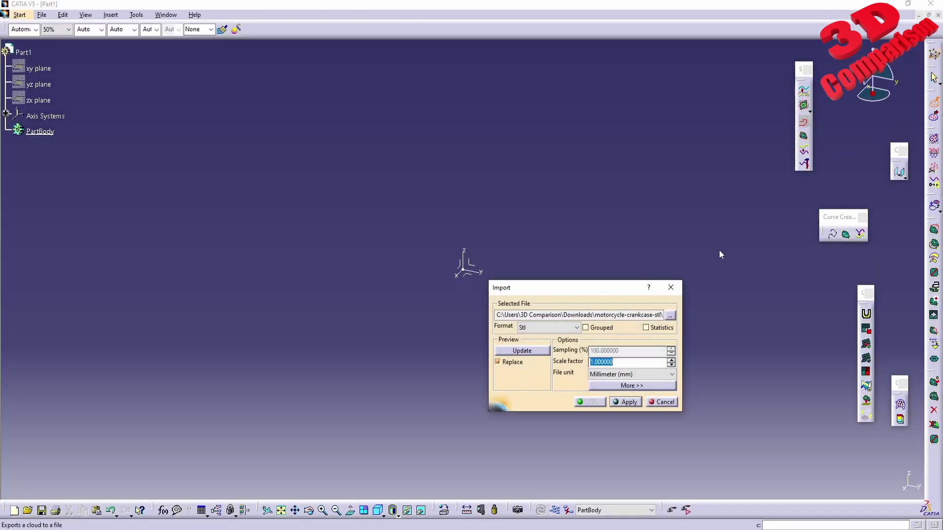
{"action": "left_click", "coordinate": [670, 315]}
{"action": "type", "text": "\"C:\\Users\\3D Comparison\\Downloads\\shampoo-bottle-cap_stl\\Shampoo bottle cap.stl\""}
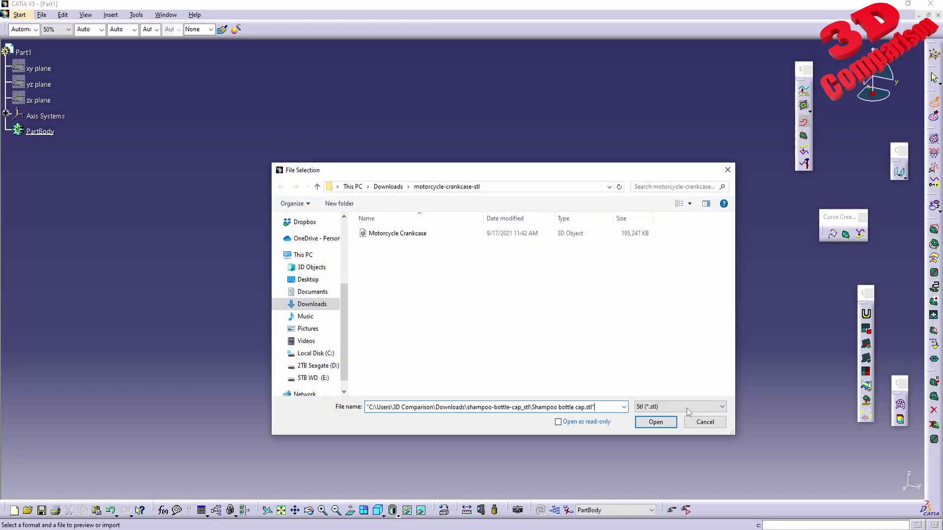
{"action": "key", "text": "Return"}
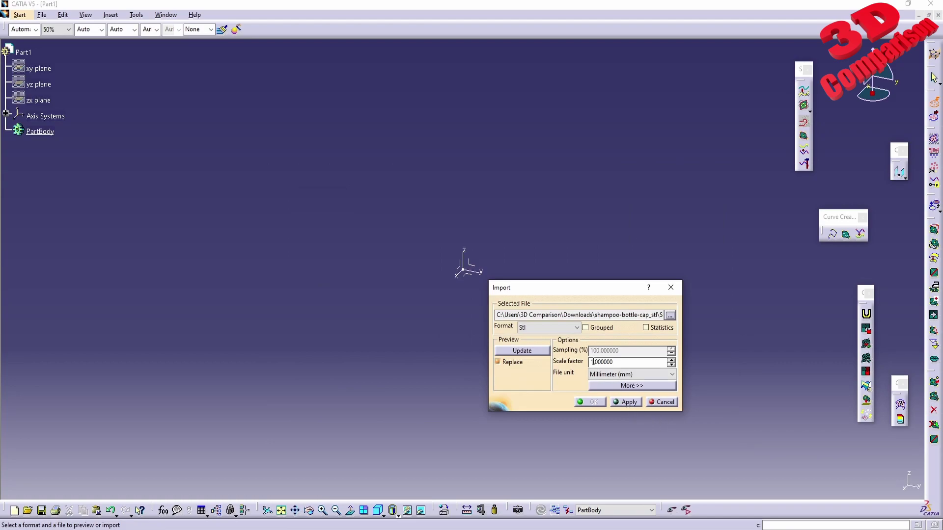
{"action": "double_click", "coordinate": [607, 364]}
{"action": "left_click", "coordinate": [630, 405]}
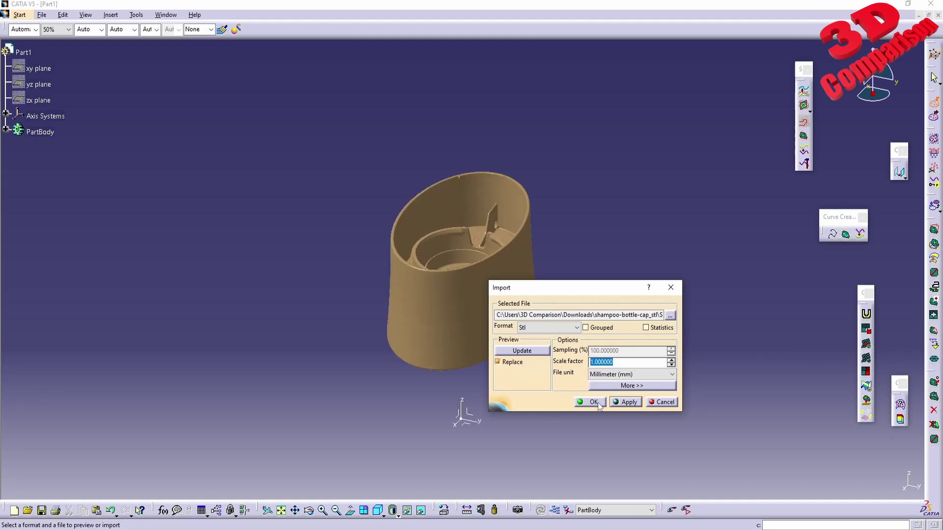
{"action": "left_click", "coordinate": [598, 405]}
{"action": "middle_click_drag", "start_coordinate": [619, 381], "coordinate": [508, 379]}
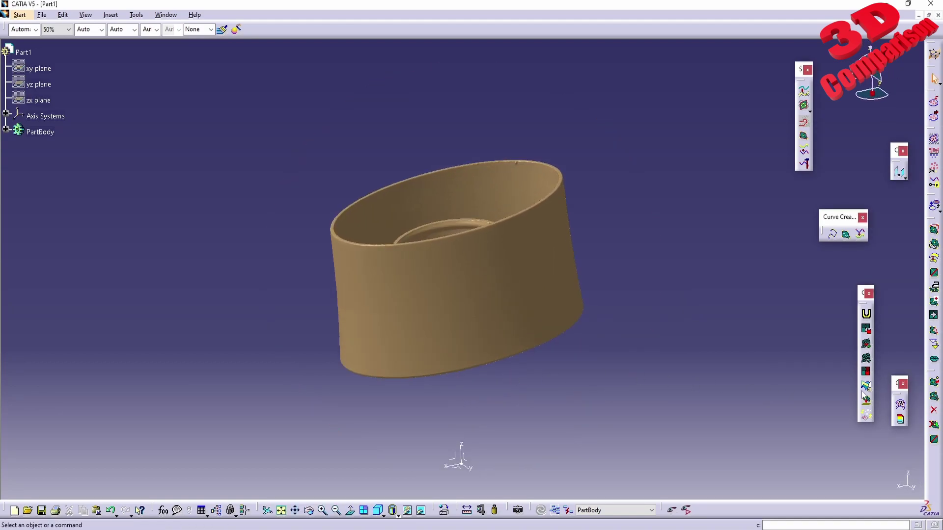
{"action": "left_click", "coordinate": [902, 405]}
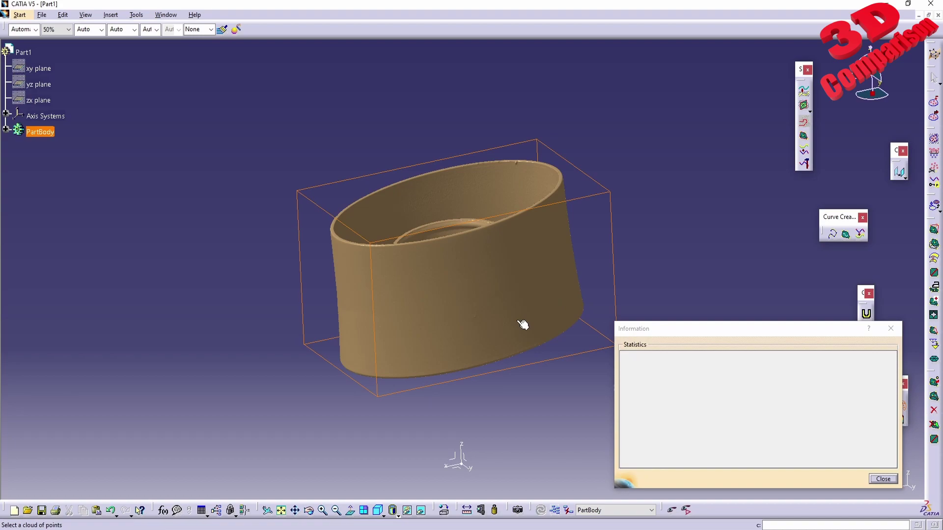
{"action": "left_click", "coordinate": [546, 355]}
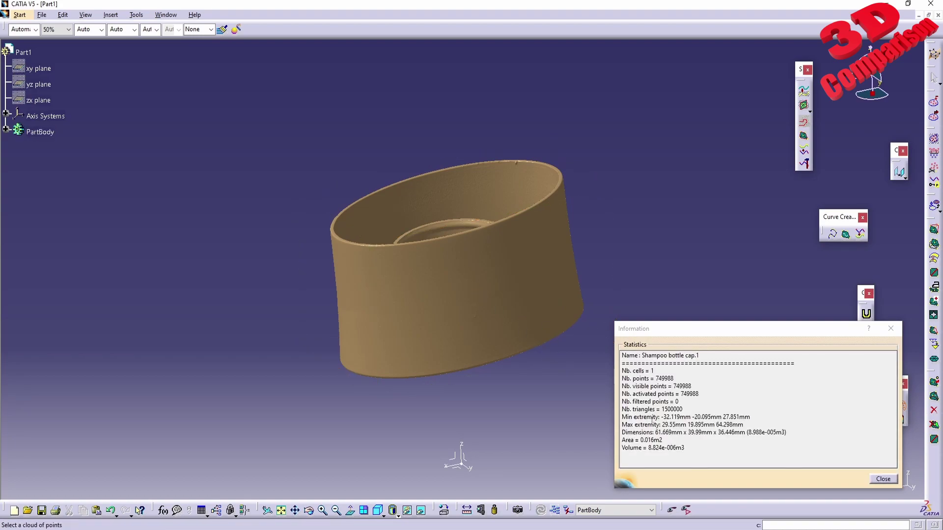
{"action": "left_click_drag", "start_coordinate": [654, 432], "coordinate": [715, 433]}
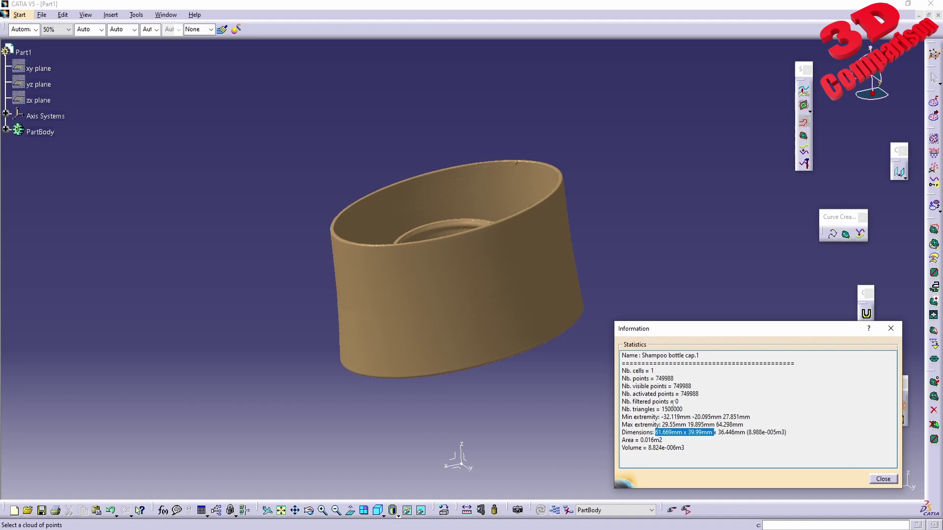
{"action": "left_click", "coordinate": [894, 484]}
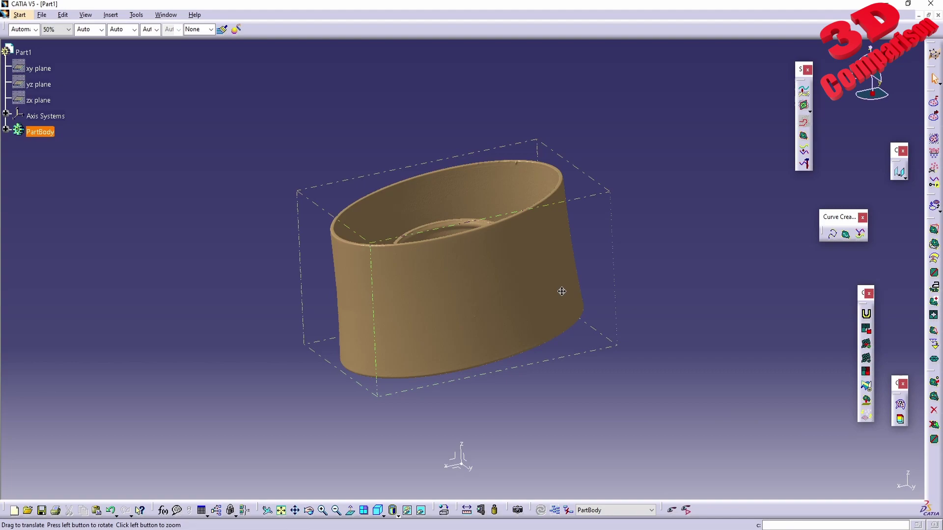
{"action": "middle_click_drag", "start_coordinate": [560, 290], "coordinate": [528, 288]}
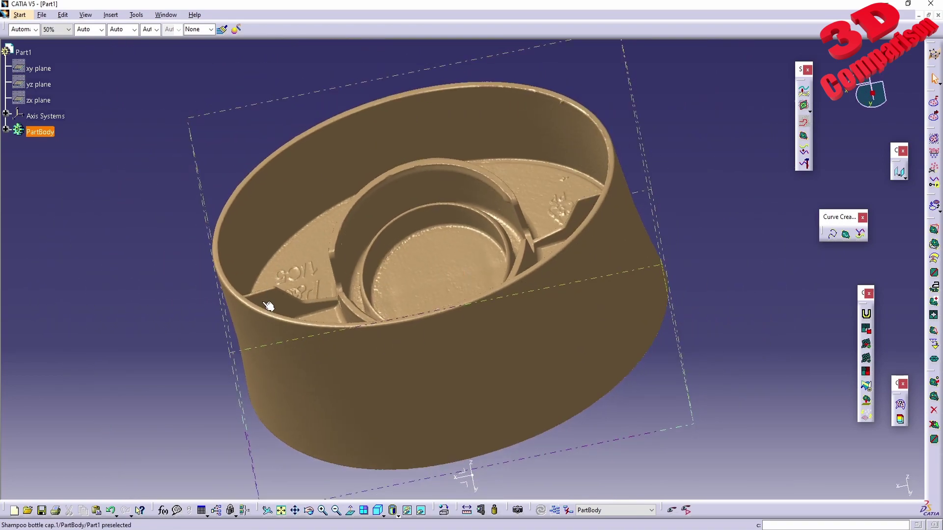
{"action": "middle_click_drag", "start_coordinate": [451, 368], "coordinate": [483, 375]}
- Hide the xy, yz and zx reference planes
{"action": "left_click", "coordinate": [74, 123]}
{"action": "left_click", "coordinate": [38, 68]}
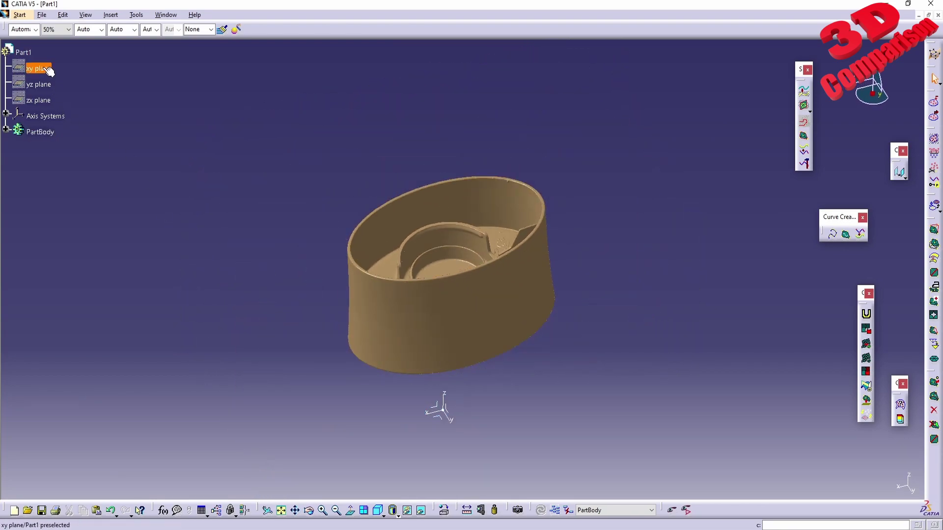
{"action": "left_click", "coordinate": [38, 101], "text": "shift"}
{"action": "right_click", "coordinate": [39, 67]}
{"action": "left_click", "coordinate": [62, 100]}
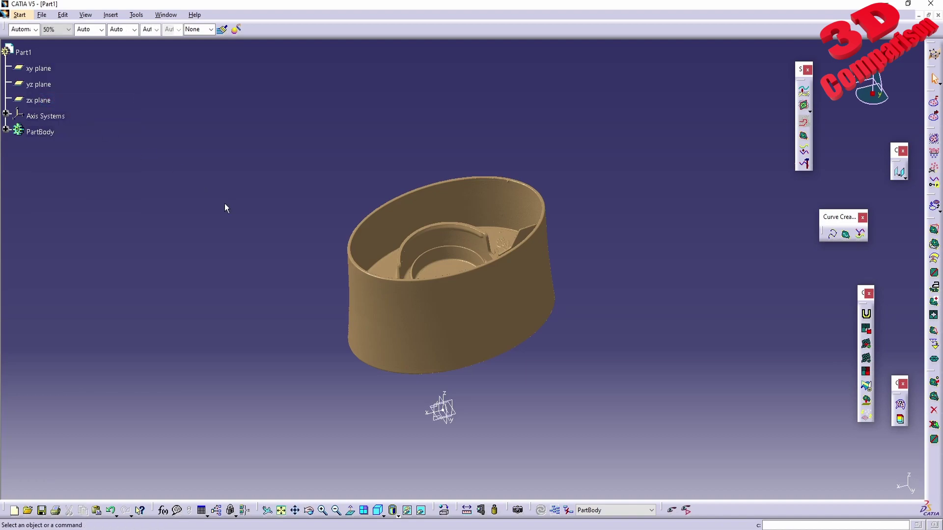
- Create a plane offset from the xy plane up into the cap's upper part
{"action": "middle_click_drag", "start_coordinate": [485, 390], "coordinate": [465, 431]}
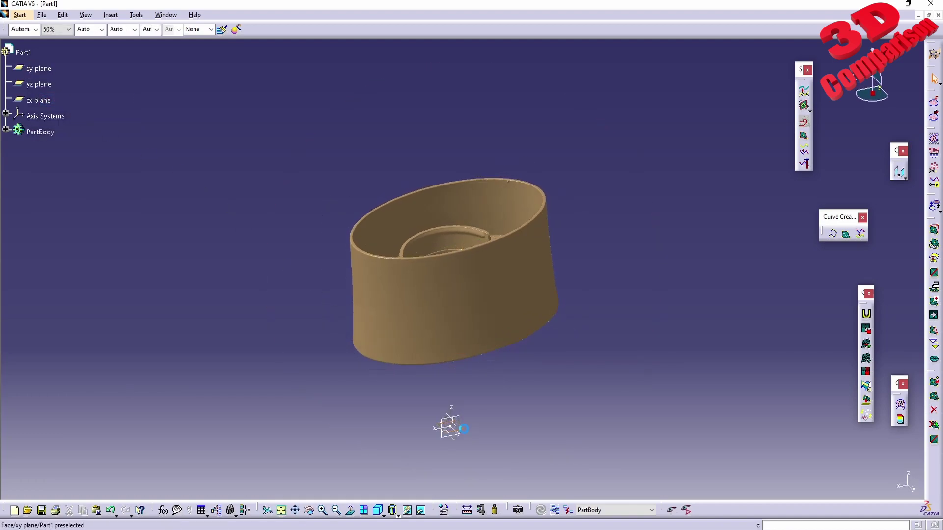
{"action": "left_click", "coordinate": [526, 408]}
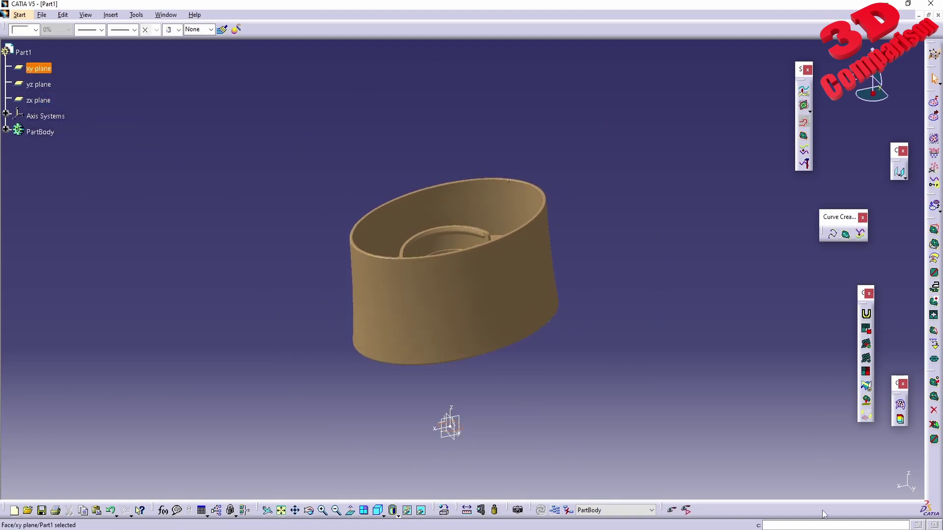
{"action": "left_click", "coordinate": [805, 526]}
{"action": "type", "text": "c:plane"}
{"action": "key", "text": "Return"}
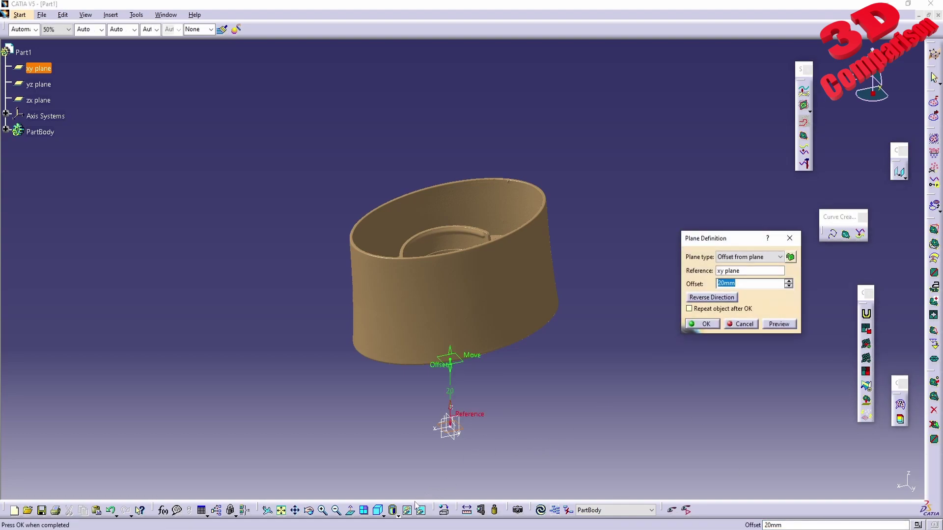
{"action": "middle_click_drag", "start_coordinate": [449, 426], "coordinate": [470, 373]}
{"action": "left_click_drag", "start_coordinate": [442, 363], "coordinate": [460, 232]}
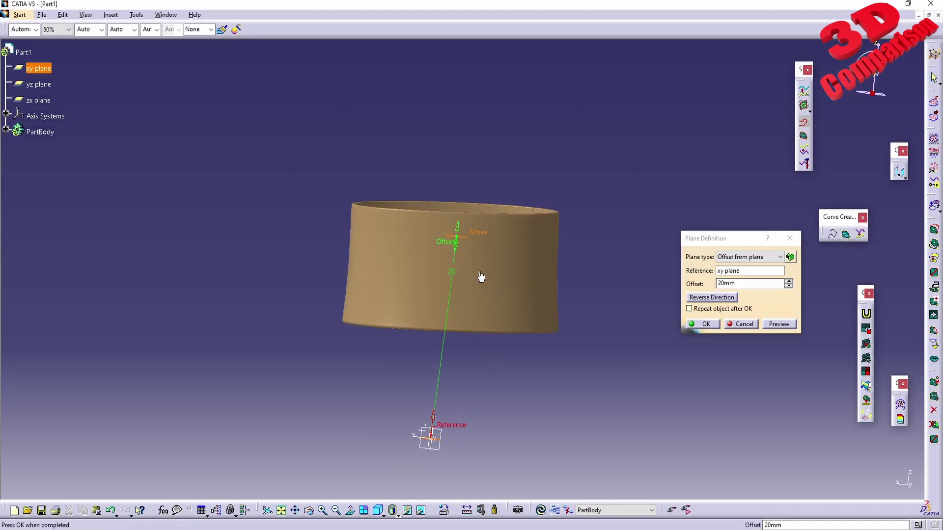
- Close the plane definition and rotate to view the cap's open top and inner ring
{"action": "middle_click_drag", "start_coordinate": [481, 277], "coordinate": [497, 355]}
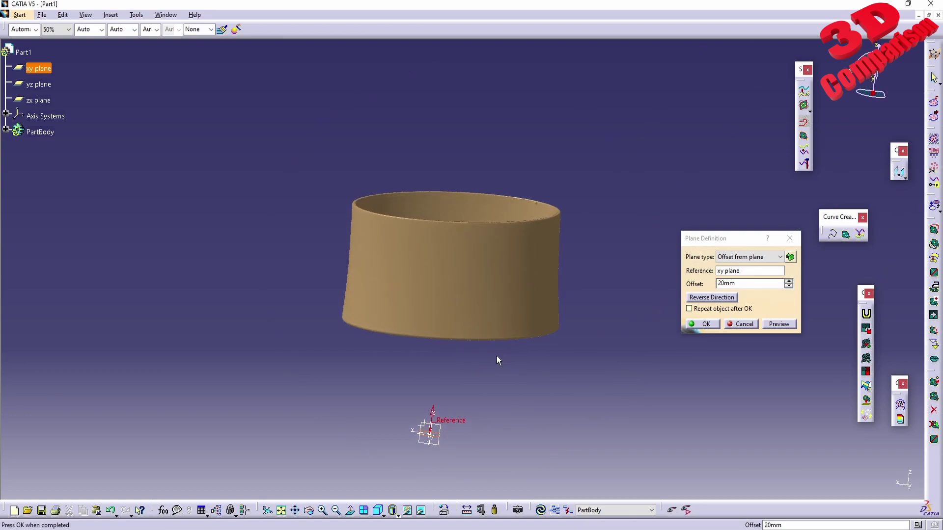
{"action": "left_click", "coordinate": [703, 324]}
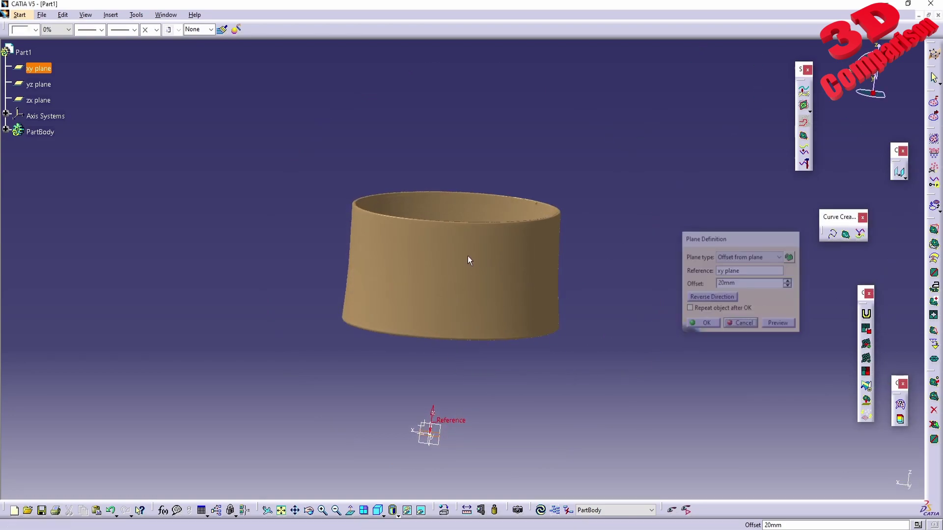
{"action": "middle_click_drag", "start_coordinate": [479, 273], "coordinate": [479, 333]}
{"action": "left_click", "coordinate": [500, 380]}
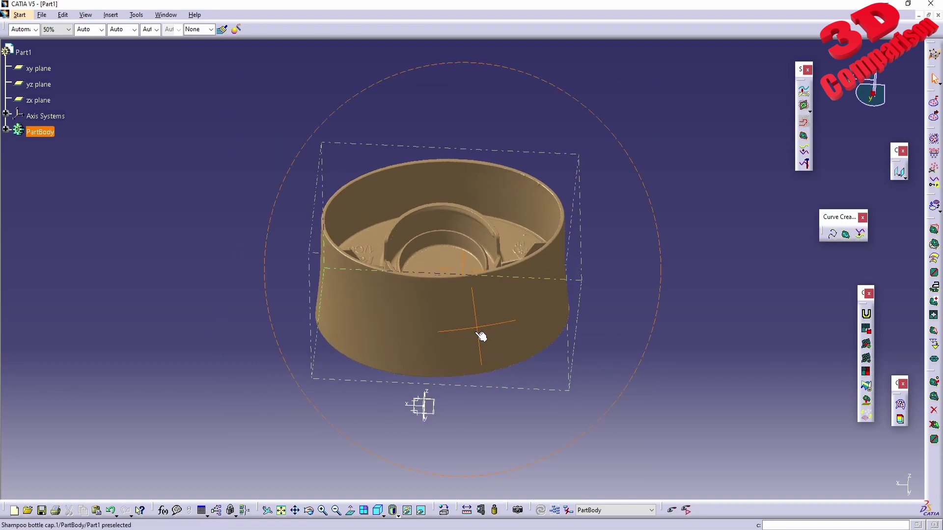
- Create a new Product document, Product1
{"action": "left_click", "coordinate": [384, 515]}
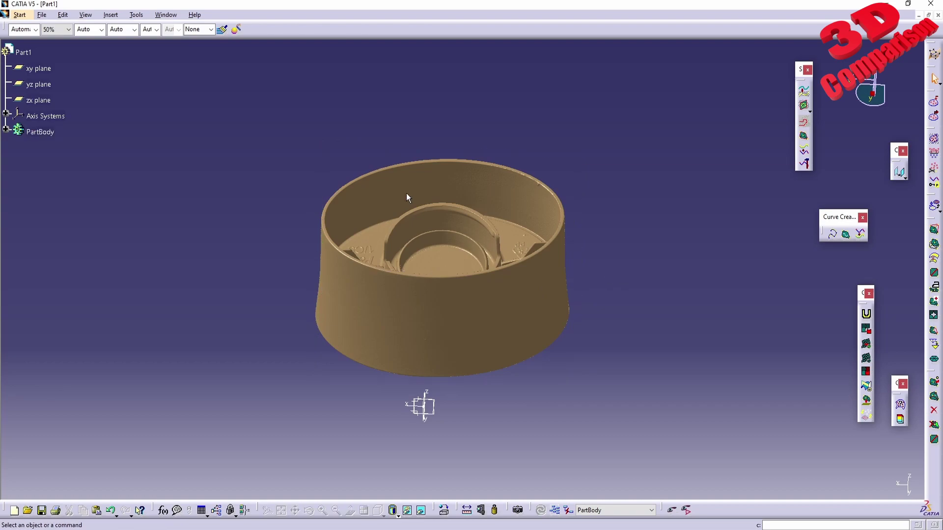
{"action": "left_click", "coordinate": [42, 14]}
{"action": "left_click", "coordinate": [54, 28]}
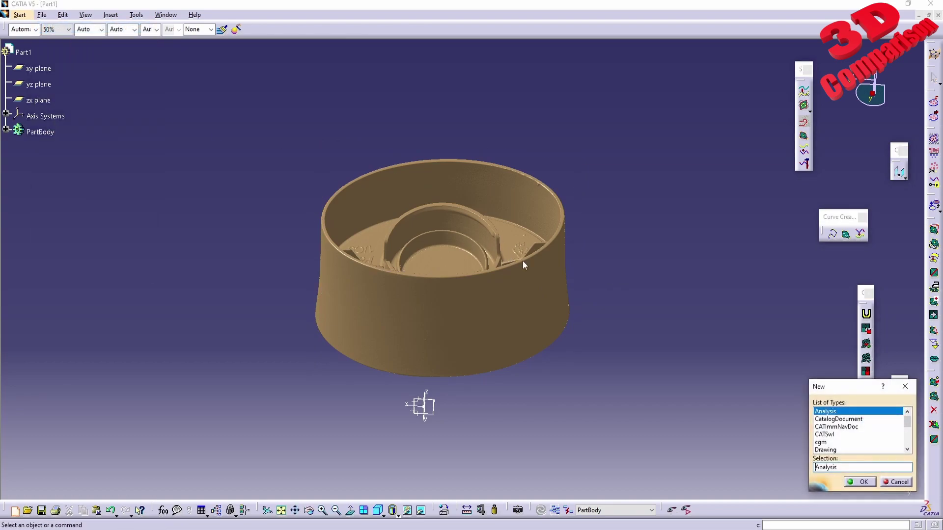
{"action": "key", "text": "p"}
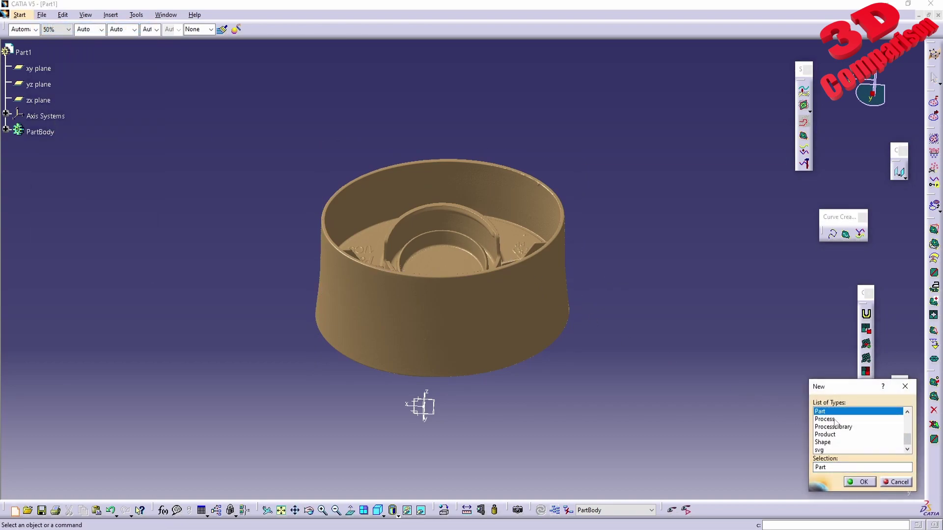
{"action": "left_click", "coordinate": [830, 435]}
{"action": "left_click", "coordinate": [860, 482]}
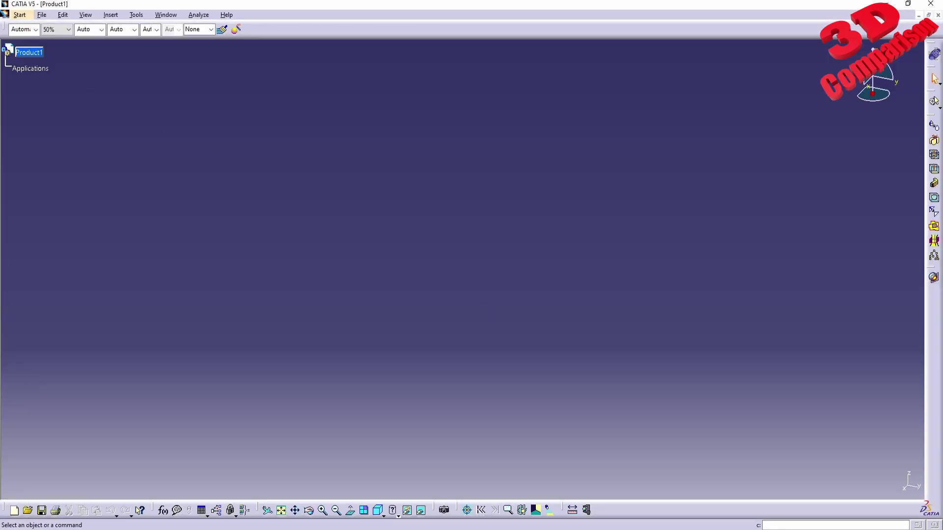
- Arrange the windows and drag Part1 into the Product1 assembly
{"action": "left_click", "coordinate": [928, 16]}
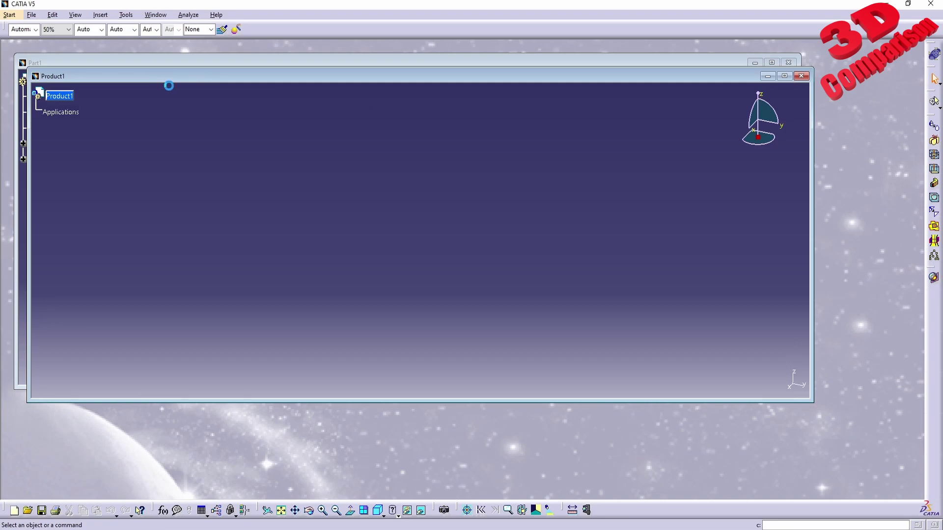
{"action": "left_click_drag", "start_coordinate": [170, 78], "coordinate": [332, 146]}
{"action": "left_click", "coordinate": [196, 63]}
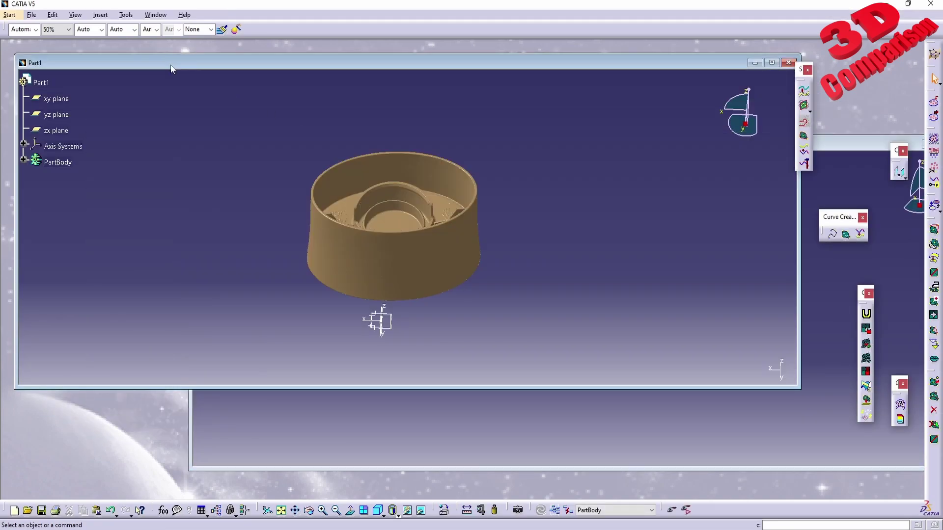
{"action": "left_click_drag", "start_coordinate": [171, 65], "coordinate": [483, 210]}
{"action": "left_click_drag", "start_coordinate": [354, 229], "coordinate": [235, 166]}
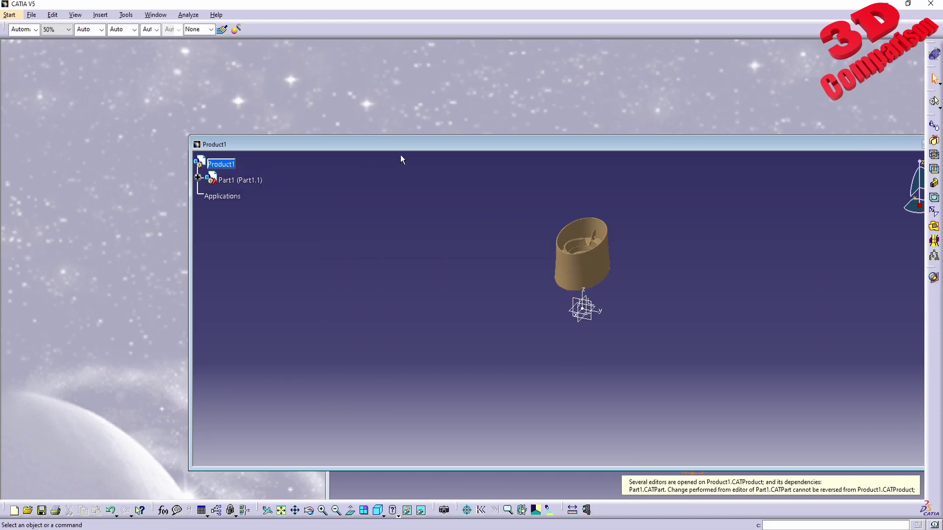
- Maximize Product1 and edit Part1 (Part1.1) in context, centring the cap
{"action": "double_click", "coordinate": [419, 144]}
{"action": "middle_click_drag", "start_coordinate": [432, 205], "coordinate": [383, 257]}
{"action": "middle_click_drag", "start_coordinate": [510, 276], "coordinate": [505, 307]}
{"action": "left_click", "coordinate": [6, 66]}
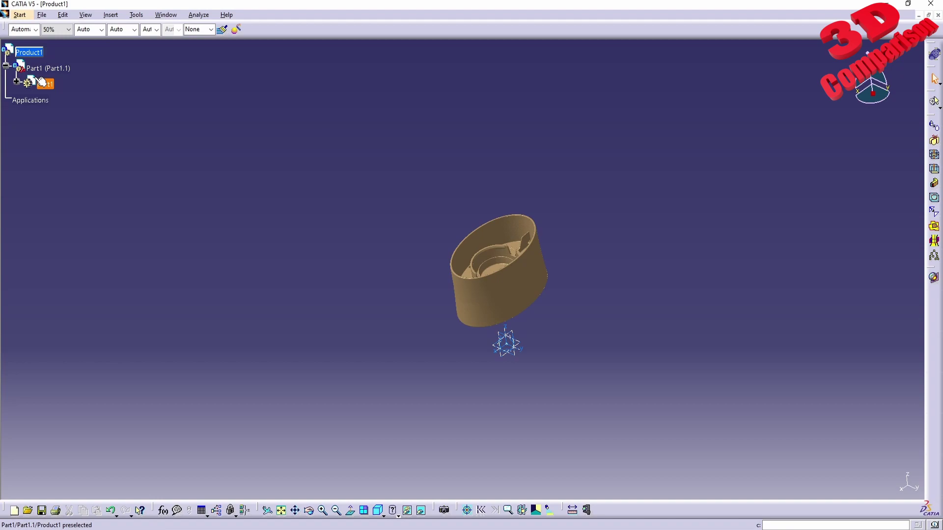
{"action": "double_click", "coordinate": [43, 83]}
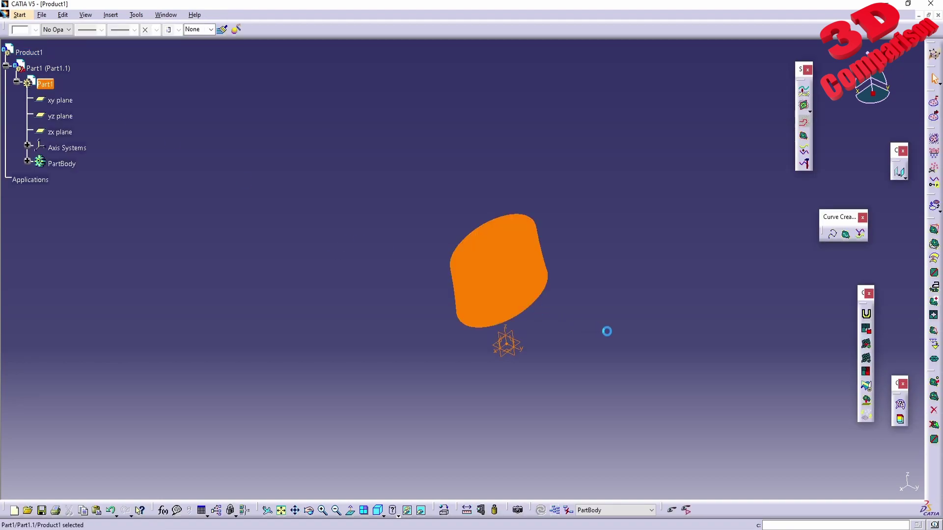
{"action": "middle_click_drag", "start_coordinate": [634, 332], "coordinate": [675, 147]}
{"action": "left_click", "coordinate": [752, 305]}
{"action": "middle_click_drag", "start_coordinate": [730, 271], "coordinate": [528, 265]}
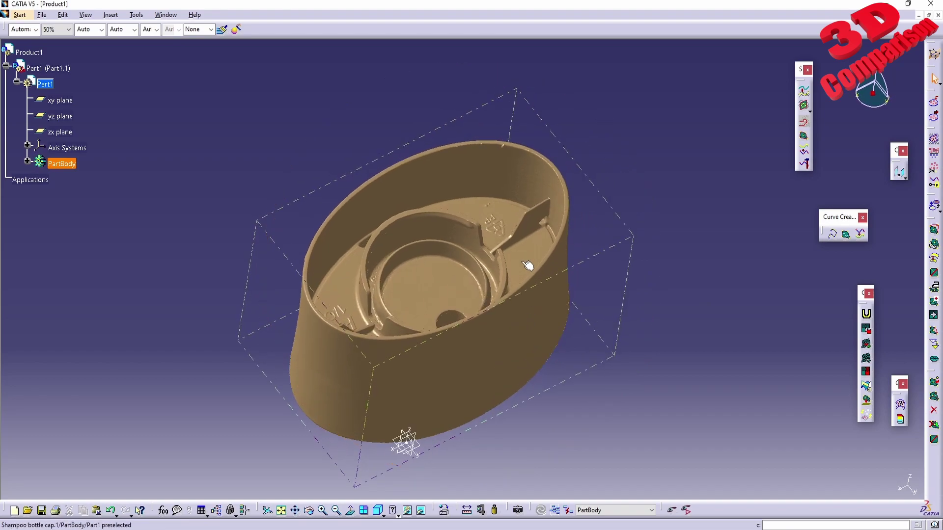
- Switch to Quick Surface Reconstruction and start Basic Surface Recognition on the cap cloud with Plane
{"action": "left_click", "coordinate": [19, 15]}
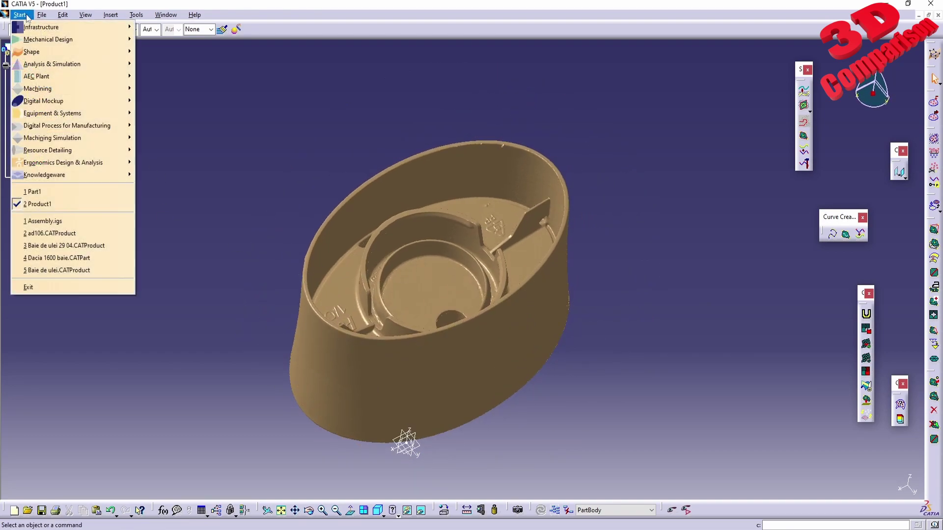
{"action": "mouse_move", "coordinate": [58, 52]}
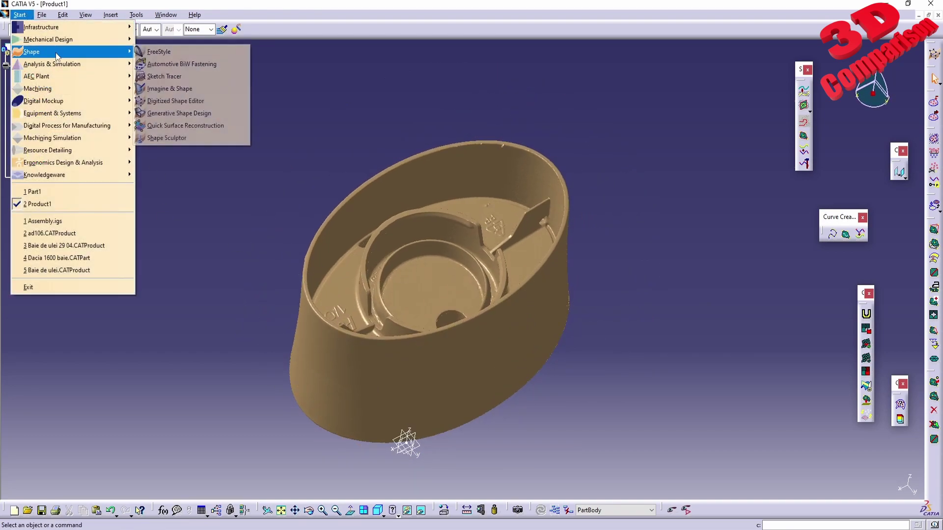
{"action": "left_click", "coordinate": [207, 126]}
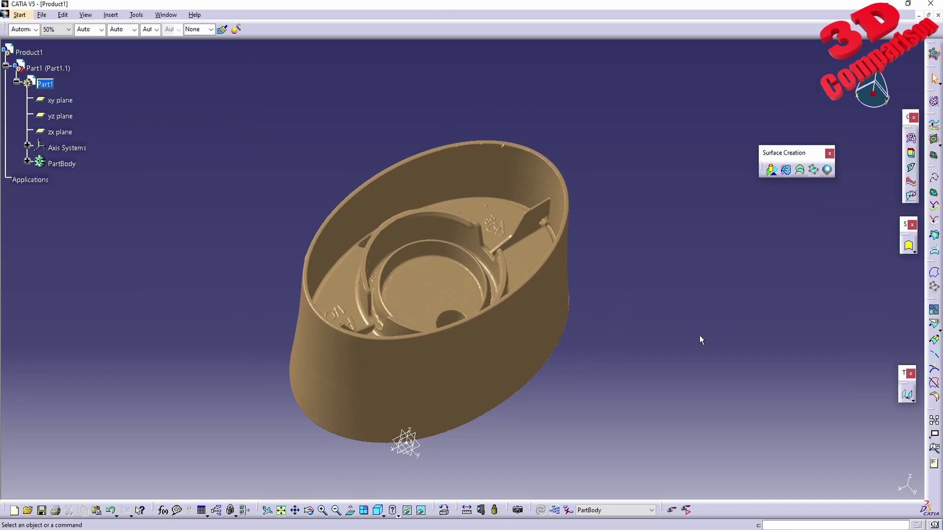
{"action": "left_click", "coordinate": [774, 173]}
{"action": "middle_click_drag", "start_coordinate": [575, 326], "coordinate": [576, 285]}
{"action": "left_click", "coordinate": [577, 267]}
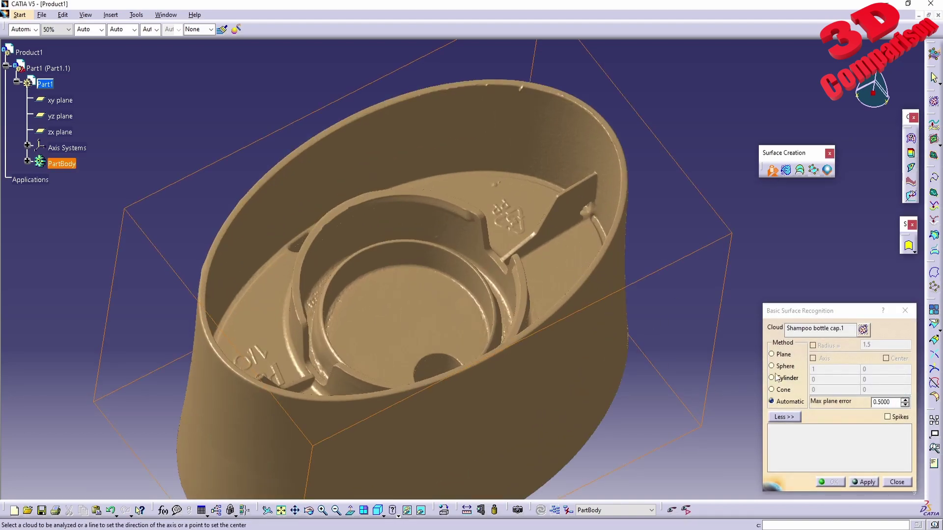
{"action": "left_click", "coordinate": [781, 355]}
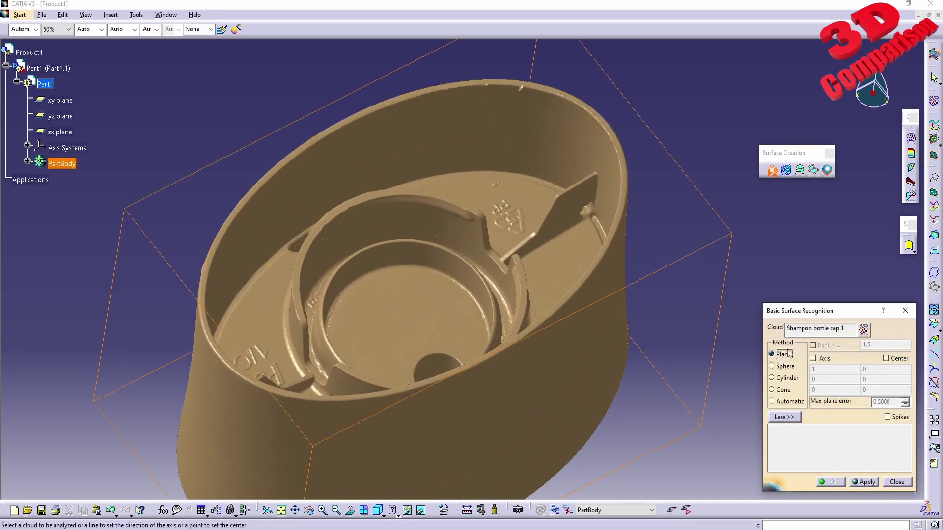
- Pick triangles on the cap's floor as the area to fit, then accept it
{"action": "left_click", "coordinate": [863, 332]}
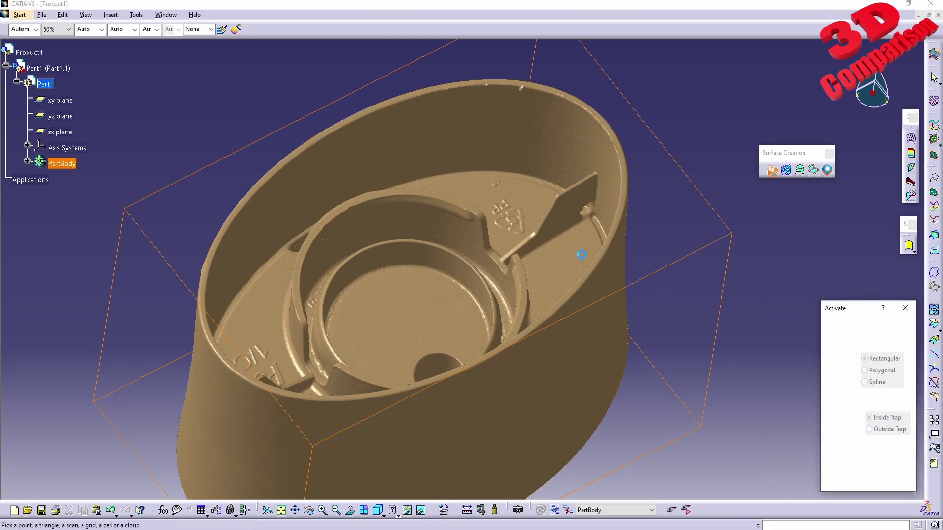
{"action": "mouse_move", "coordinate": [543, 268]}
{"action": "middle_mouse_down"}
{"action": "mouse_move", "coordinate": [497, 335]}
{"action": "mouse_move", "coordinate": [496, 301]}
{"action": "middle_mouse_up"}
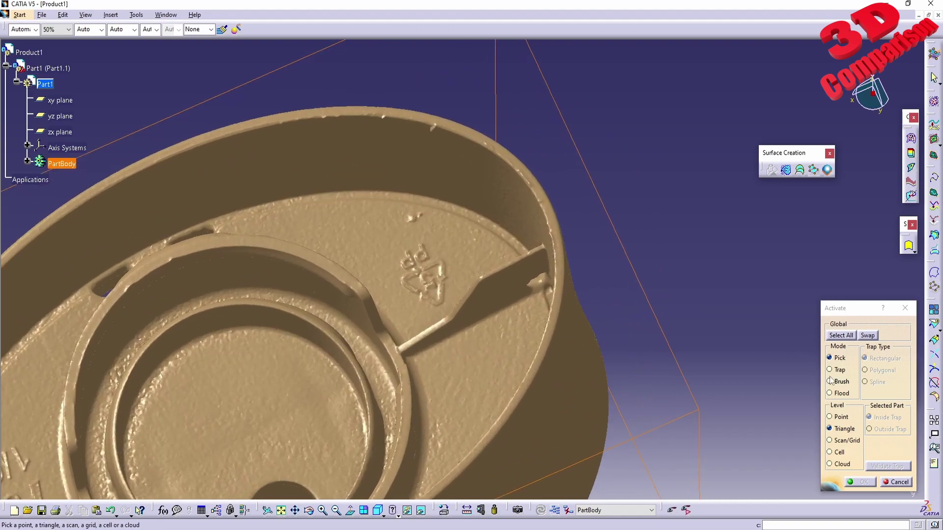
{"action": "left_click", "coordinate": [839, 381]}
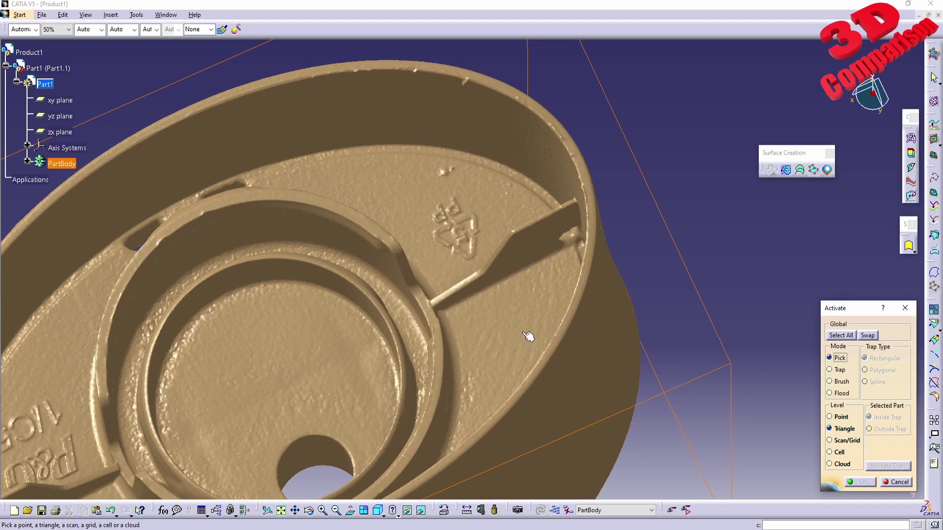
{"action": "left_click", "coordinate": [529, 337]}
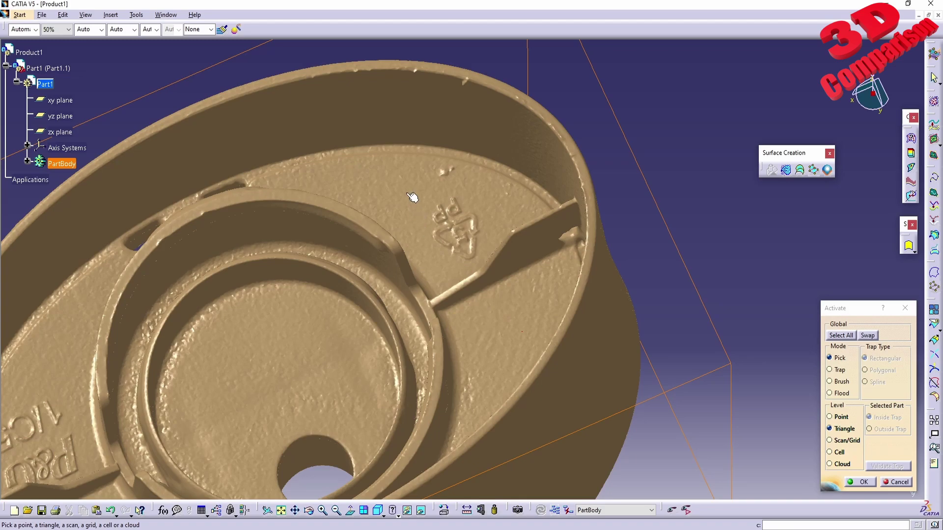
{"action": "middle_click_drag", "start_coordinate": [206, 339], "coordinate": [344, 278]}
{"action": "left_click", "coordinate": [196, 290]}
{"action": "middle_click_drag", "start_coordinate": [254, 468], "coordinate": [384, 442]}
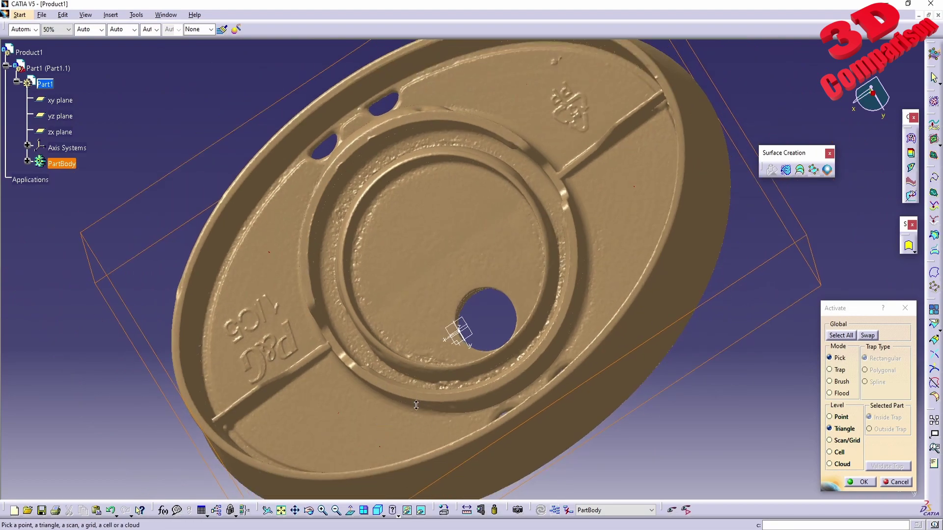
{"action": "middle_click_drag", "start_coordinate": [416, 405], "coordinate": [407, 327]}
{"action": "left_click", "coordinate": [862, 481]}
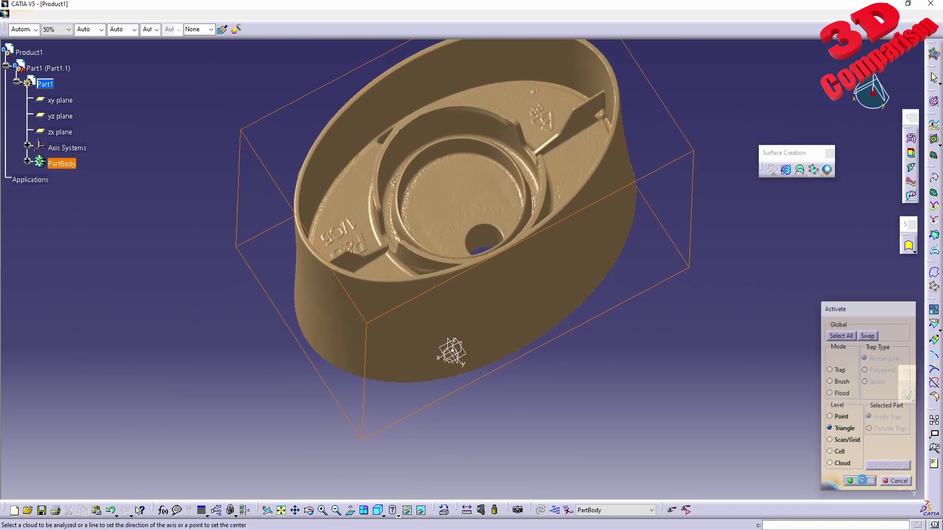
{"action": "middle_click_drag", "start_coordinate": [656, 317], "coordinate": [646, 375]}
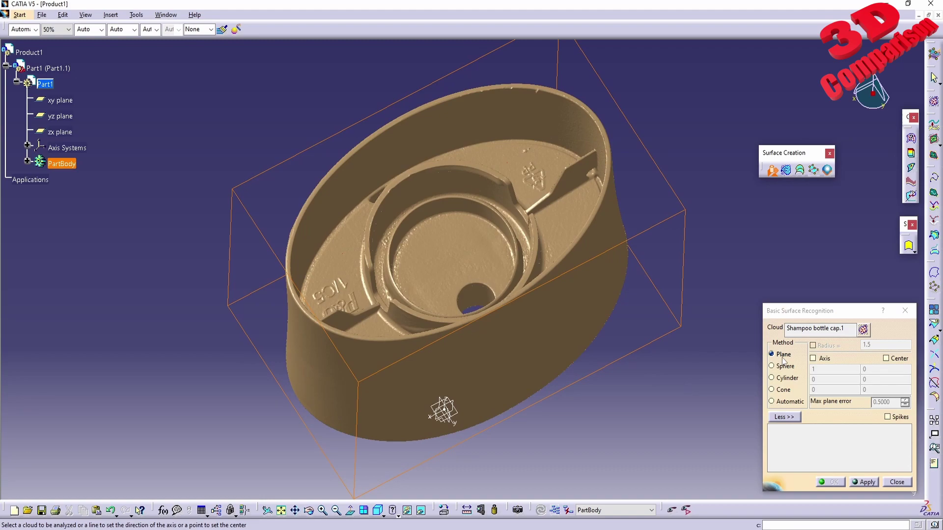
- Compute the fitted plane (max error 0.0189) and stretch its handles outward past the cap
{"action": "left_click", "coordinate": [867, 483]}
{"action": "middle_click_drag", "start_coordinate": [503, 302], "coordinate": [505, 347]}
{"action": "left_click_drag", "start_coordinate": [508, 348], "coordinate": [605, 439]}
{"action": "left_click_drag", "start_coordinate": [385, 203], "coordinate": [330, 136]}
{"action": "left_click_drag", "start_coordinate": [356, 382], "coordinate": [268, 428]}
{"action": "left_click_drag", "start_coordinate": [568, 204], "coordinate": [640, 141]}
- Inspect the plane from several angles and commit the recognized surface
{"action": "middle_click_drag", "start_coordinate": [531, 370], "coordinate": [647, 115]}
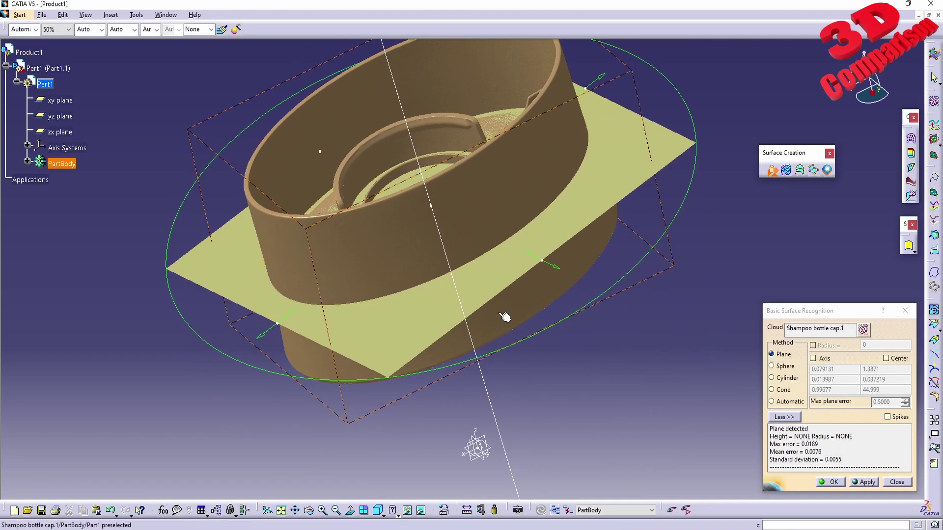
{"action": "middle_click_drag", "start_coordinate": [506, 316], "coordinate": [569, 305]}
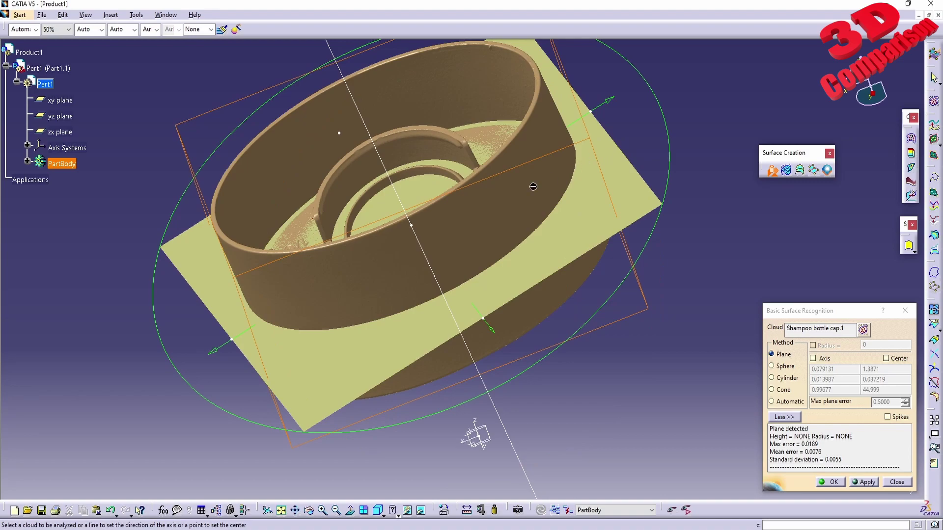
{"action": "middle_click_drag", "start_coordinate": [451, 232], "coordinate": [490, 279]}
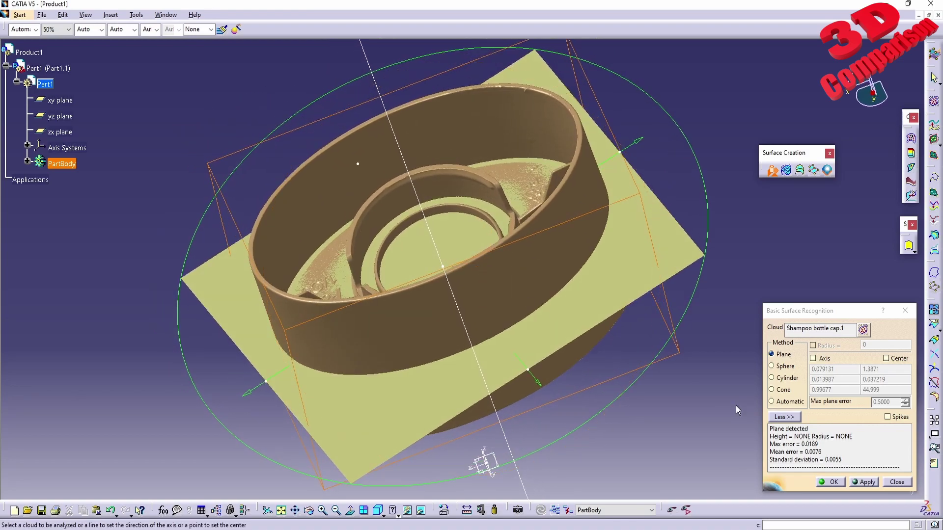
{"action": "left_click", "coordinate": [833, 482]}
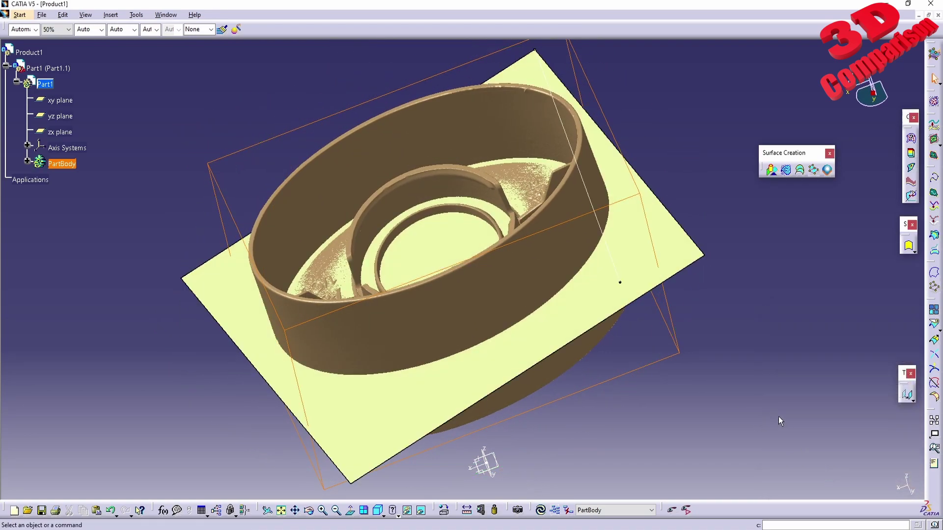
- Insert a new part, Part2, into Product1, keeping the assembly origin
{"action": "left_click", "coordinate": [28, 52]}
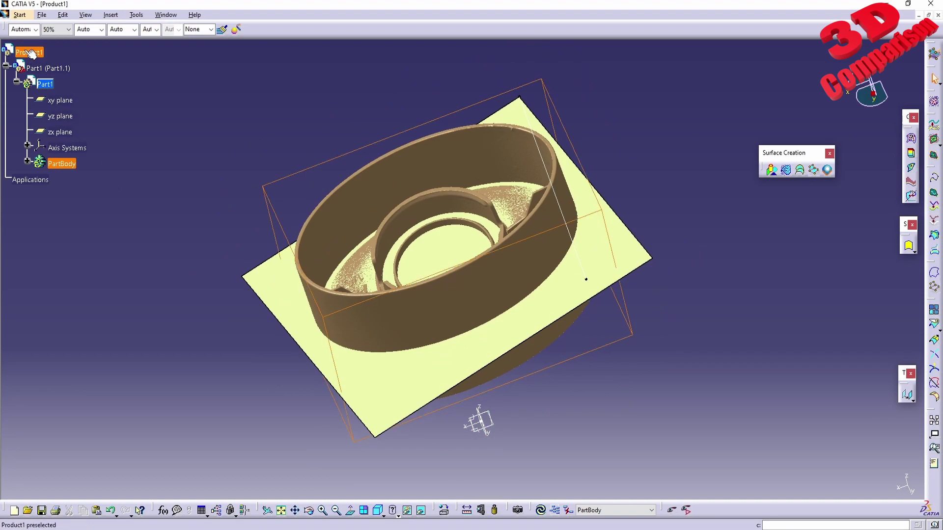
{"action": "left_click", "coordinate": [107, 16]}
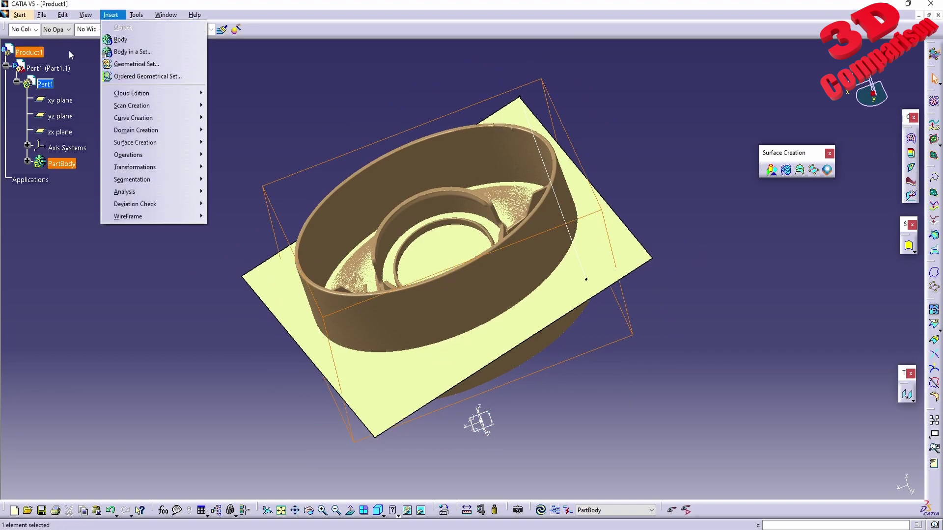
{"action": "double_click", "coordinate": [35, 51]}
{"action": "left_click", "coordinate": [111, 15]}
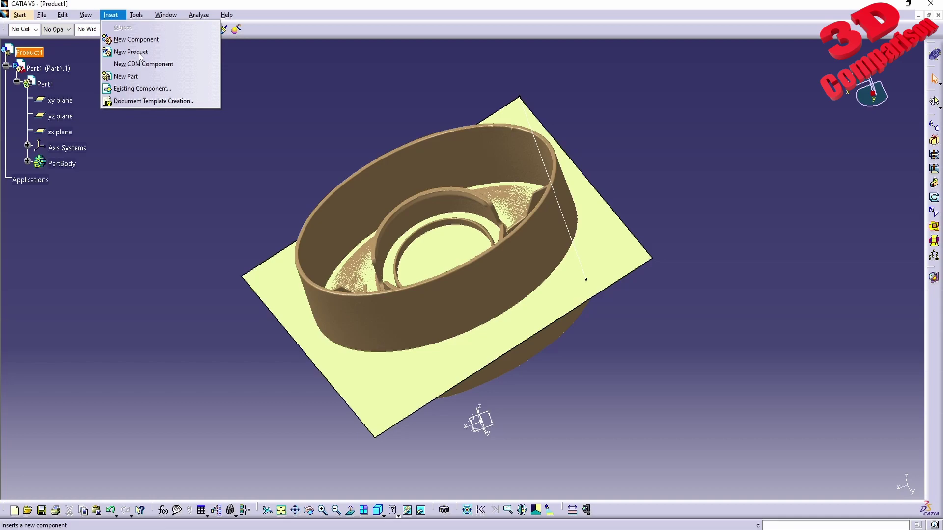
{"action": "left_click", "coordinate": [128, 76]}
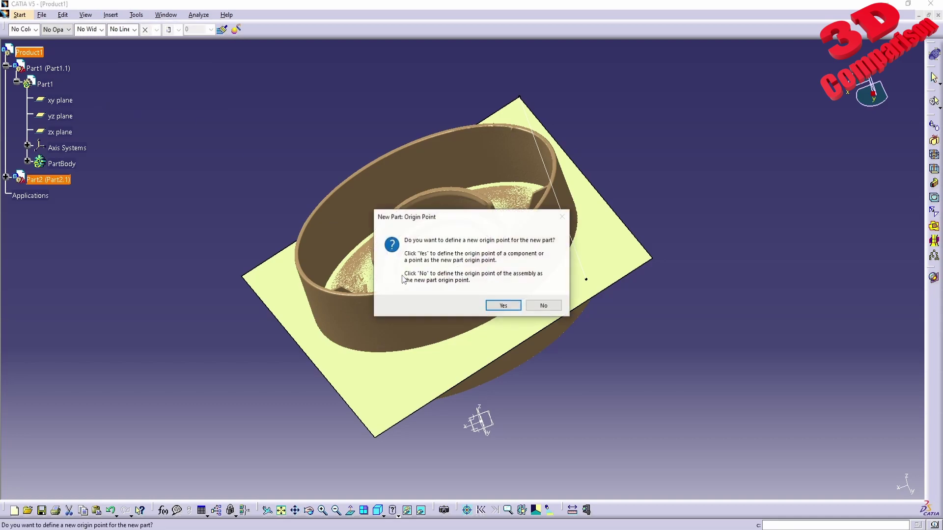
{"action": "left_click", "coordinate": [544, 306]}
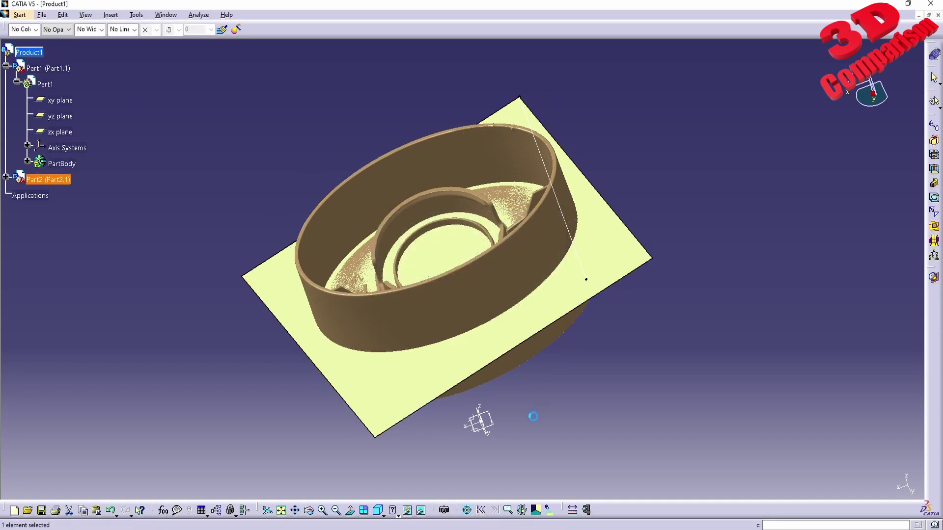
- Expand Part2 in the tree and show its xy plane
{"action": "left_click", "coordinate": [6, 178]}
{"action": "left_click", "coordinate": [18, 193]}
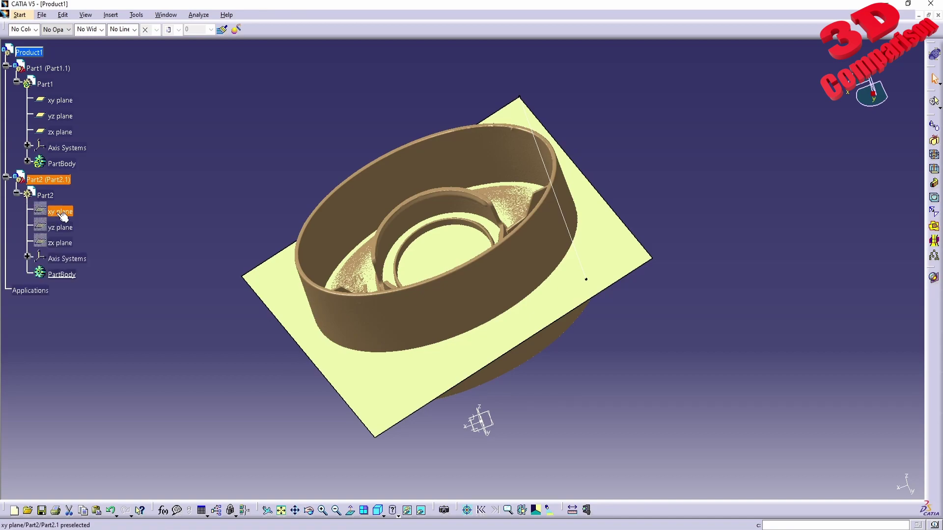
{"action": "right_click", "coordinate": [63, 217]}
{"action": "left_click", "coordinate": [83, 246]}
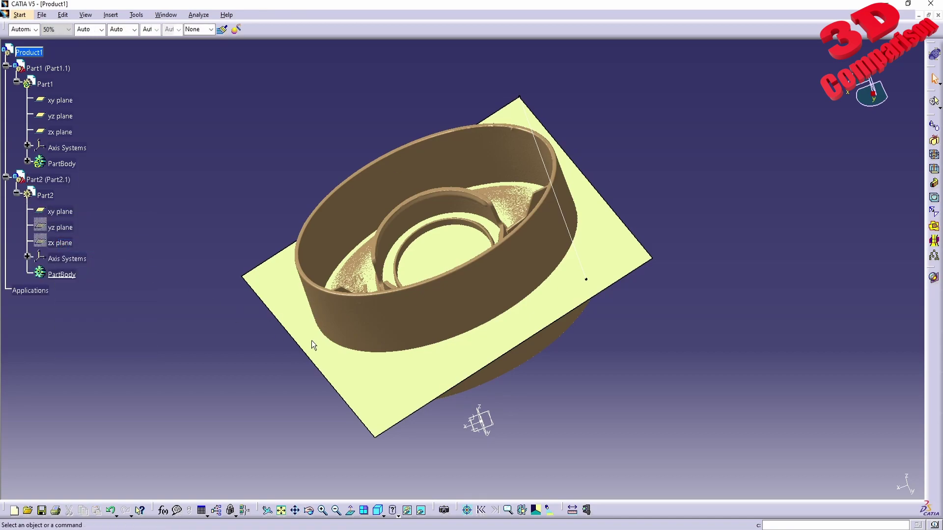
{"action": "middle_click_drag", "start_coordinate": [315, 362], "coordinate": [325, 381]}
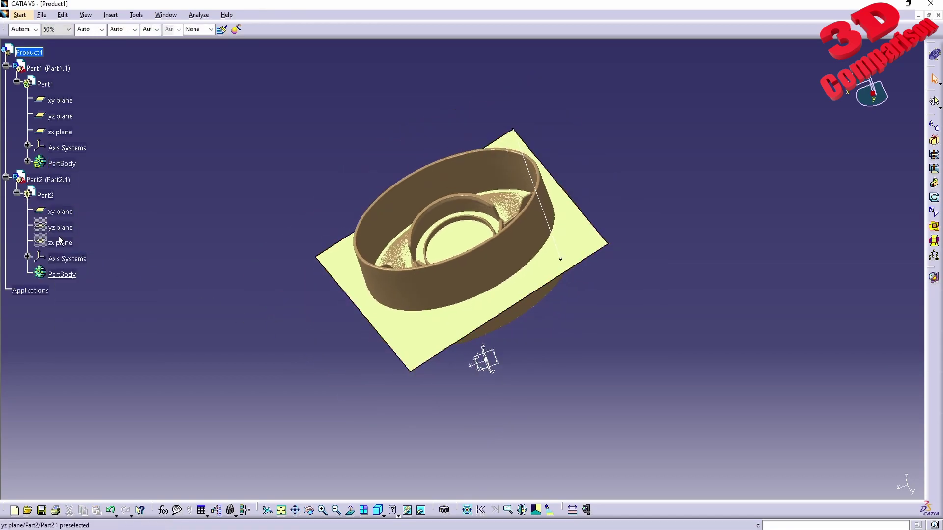
- Reframe the view on Part2's planes and orbit to look beneath the cap
{"action": "left_click", "coordinate": [61, 242]}
{"action": "left_click", "coordinate": [60, 227]}
{"action": "left_click", "coordinate": [61, 243], "text": "ctrl"}
{"action": "right_click", "coordinate": [61, 229]}
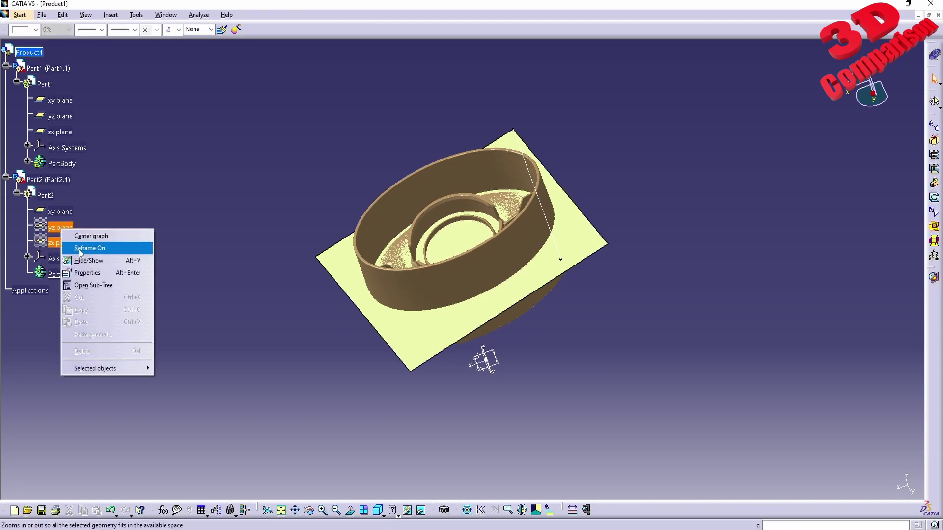
{"action": "left_click", "coordinate": [79, 249]}
{"action": "left_click", "coordinate": [58, 211]}
{"action": "right_click", "coordinate": [58, 213]}
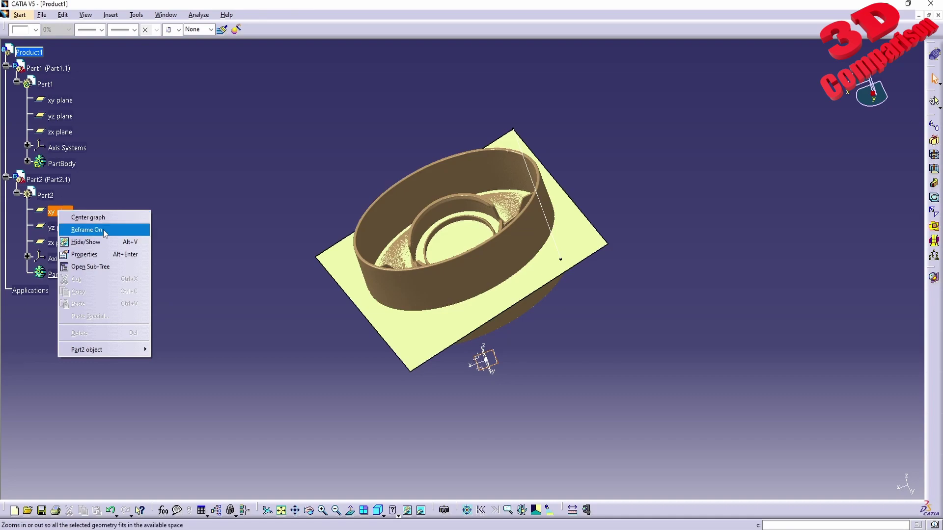
{"action": "left_click", "coordinate": [103, 229]}
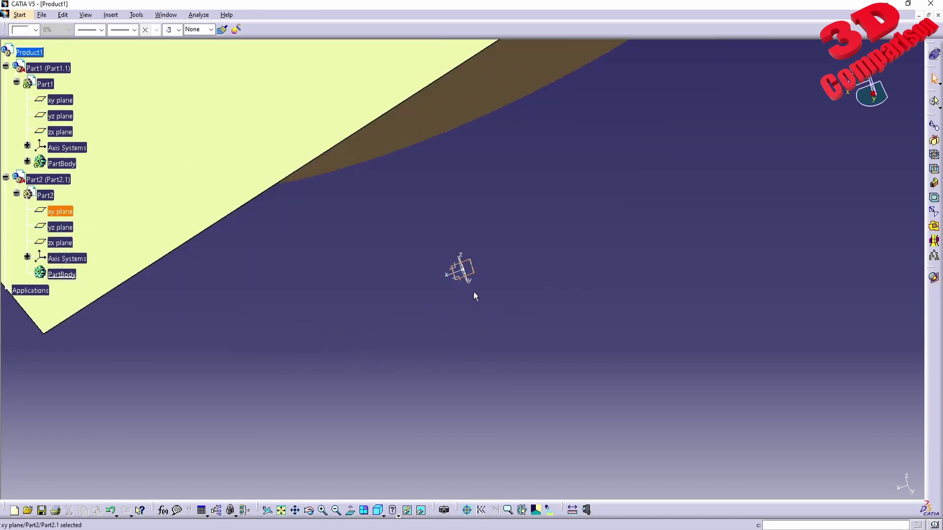
{"action": "left_click", "coordinate": [508, 318]}
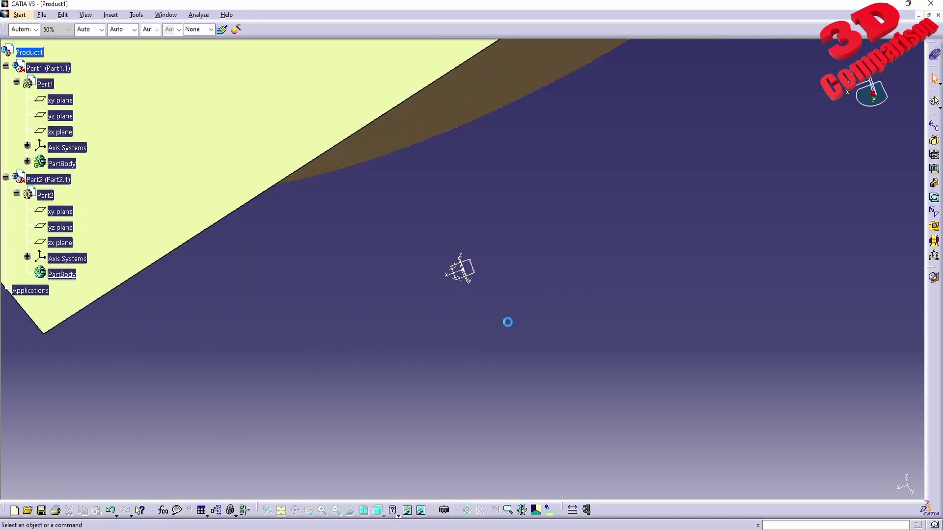
{"action": "left_click", "coordinate": [59, 212]}
{"action": "middle_click_drag", "start_coordinate": [505, 275], "coordinate": [459, 265]}
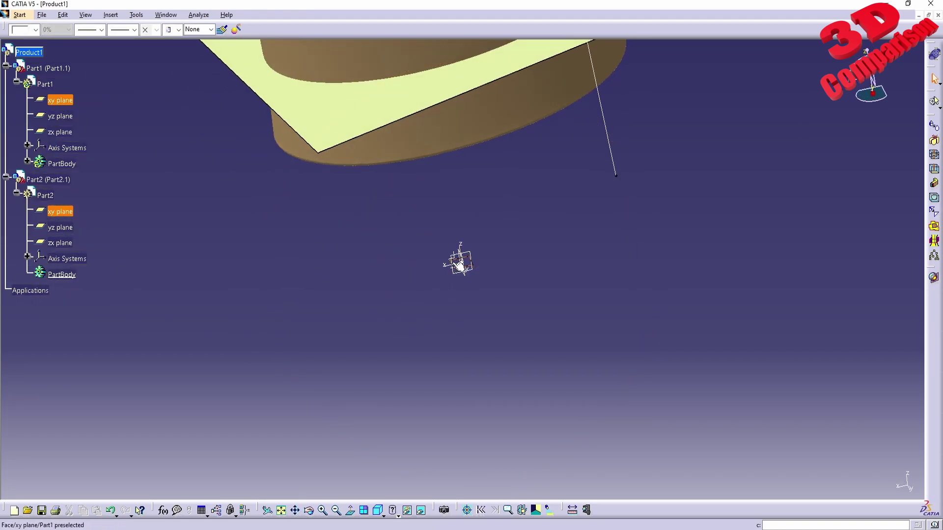
- Switch to Generative Shape Design and sketch a rectangle on Part2's xy plane
{"action": "left_click", "coordinate": [19, 14]}
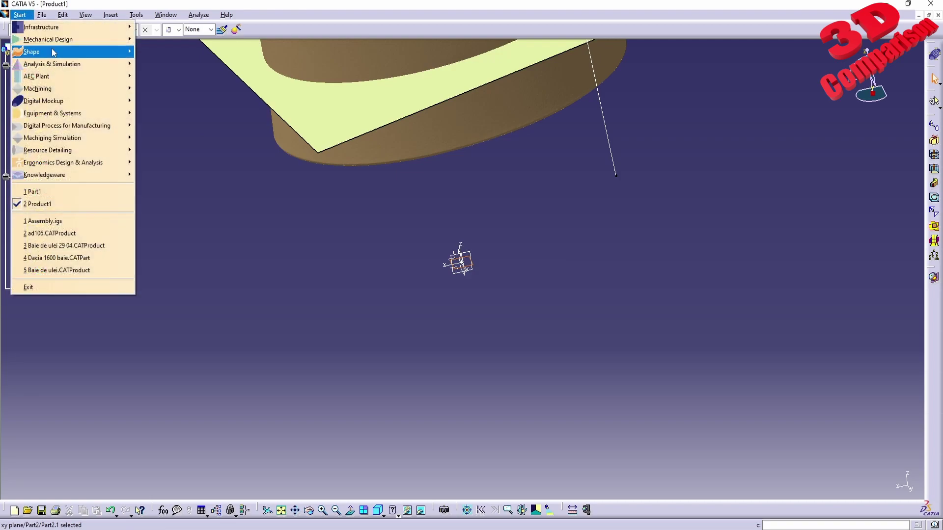
{"action": "mouse_move", "coordinate": [128, 54]}
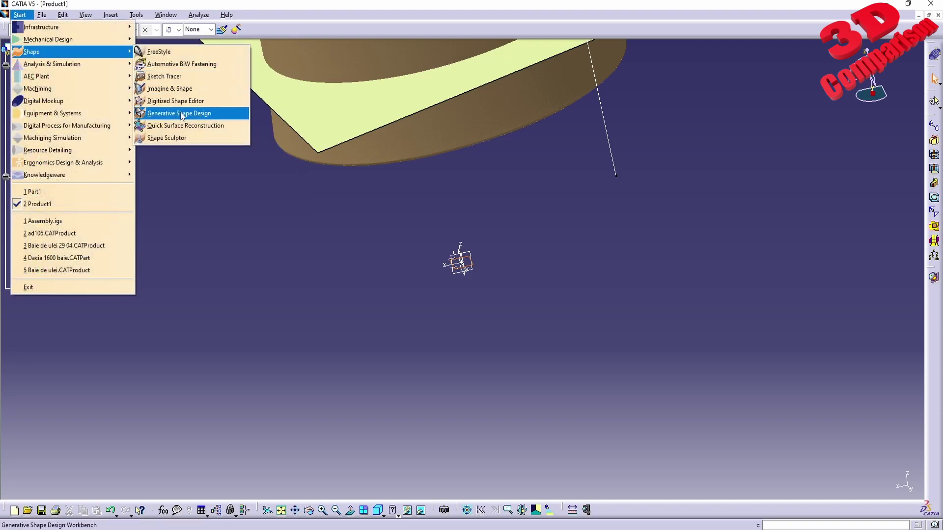
{"action": "left_click", "coordinate": [183, 114]}
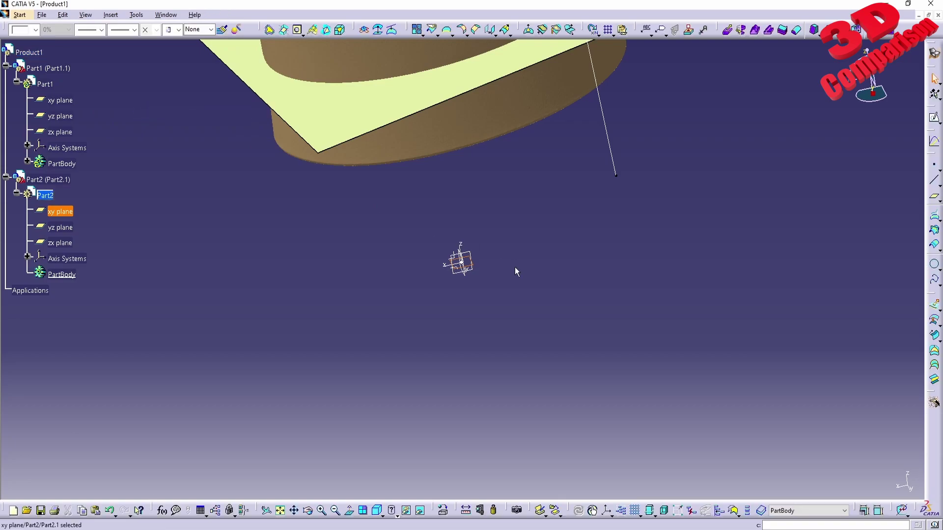
{"action": "left_click", "coordinate": [934, 118]}
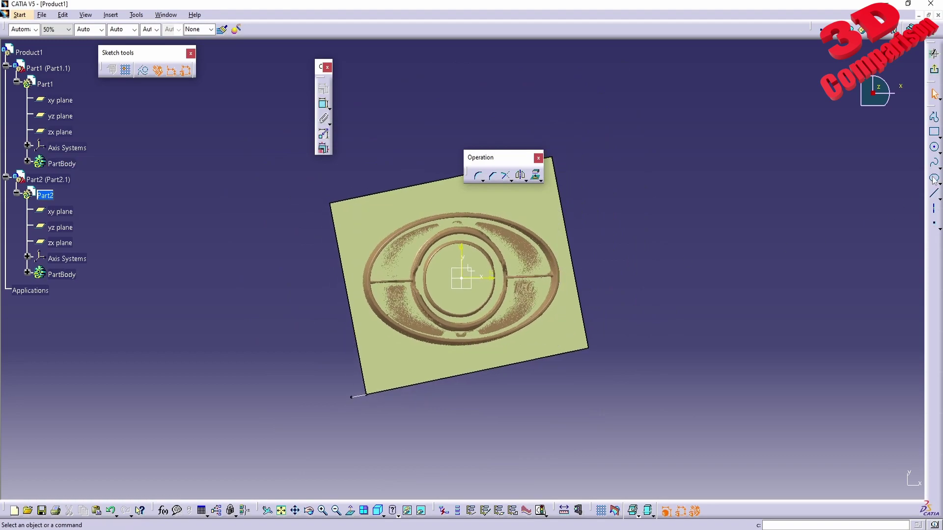
{"action": "left_click", "coordinate": [936, 139]}
{"action": "left_click", "coordinate": [315, 161]}
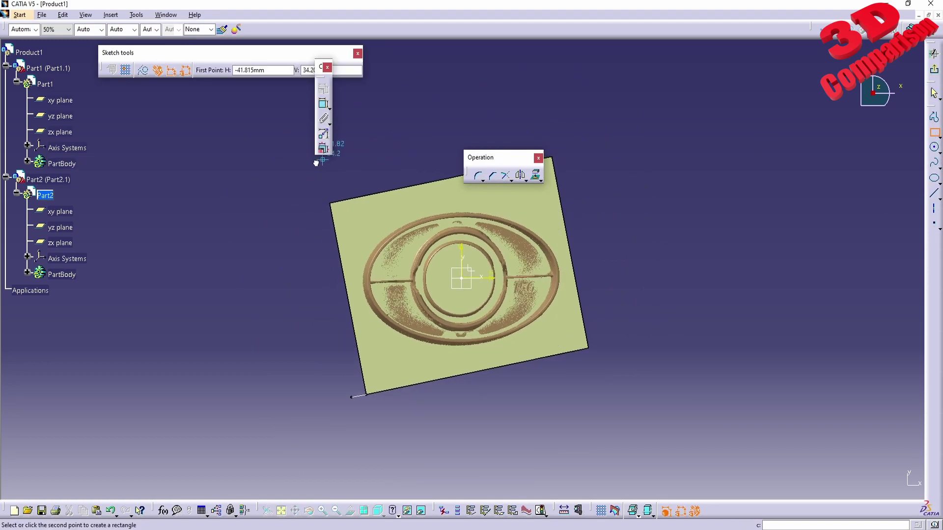
{"action": "left_click", "coordinate": [649, 404]}
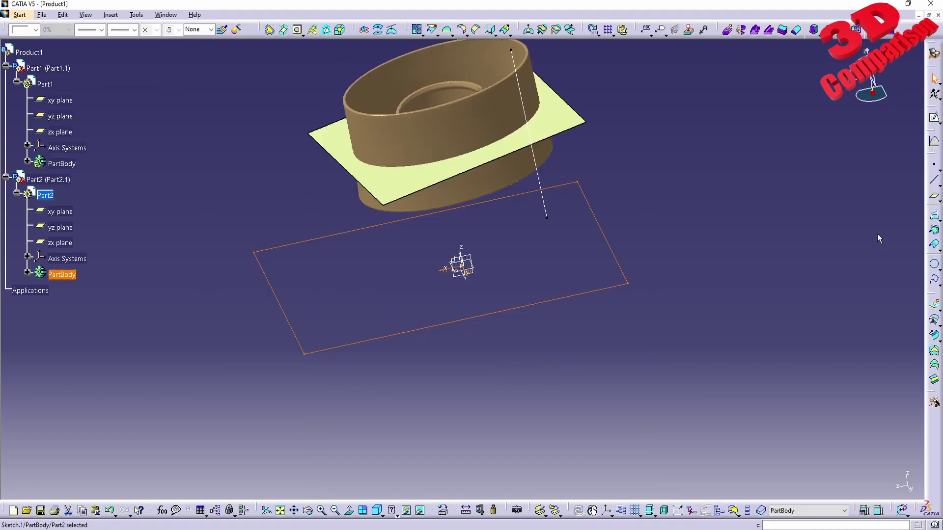
- Build a Fill surface from Sketch.1 and reactivate Product1
{"action": "left_click", "coordinate": [934, 350]}
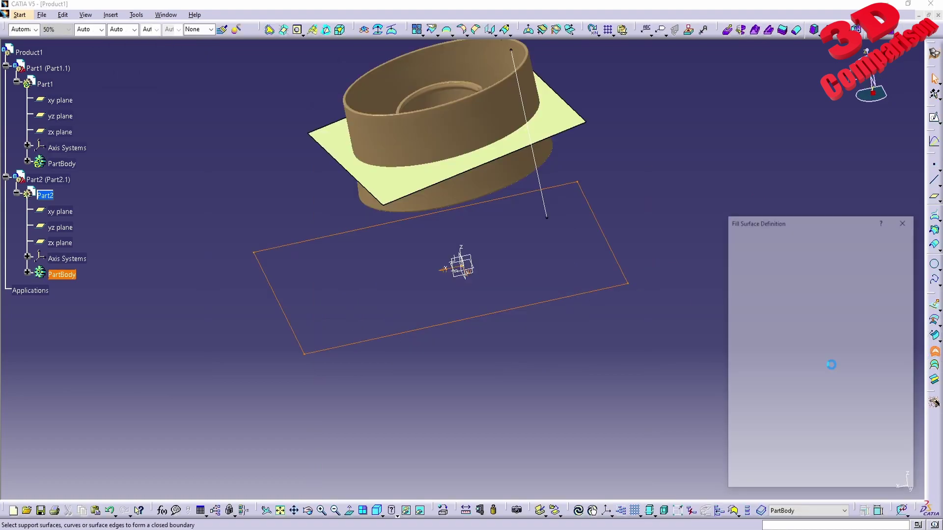
{"action": "left_click", "coordinate": [825, 485]}
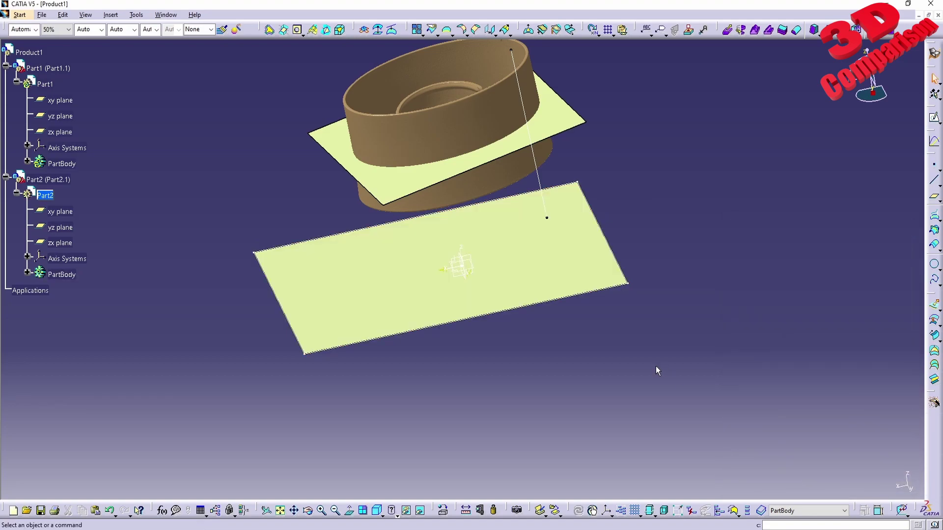
{"action": "middle_click_drag", "start_coordinate": [492, 264], "coordinate": [471, 236]}
{"action": "double_click", "coordinate": [29, 98]}
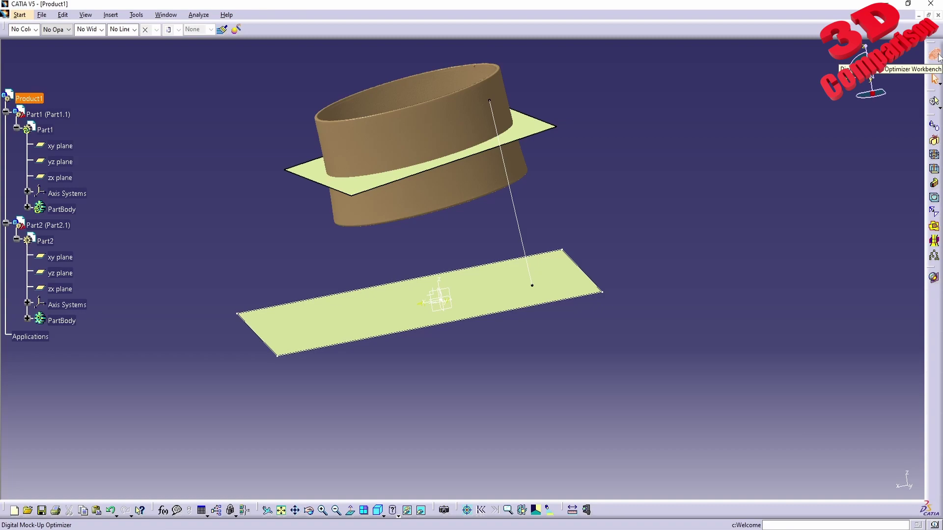
- Switch to Assembly Design and fix Part2 in place
{"action": "left_click", "coordinate": [20, 14]}
{"action": "mouse_move", "coordinate": [43, 41]}
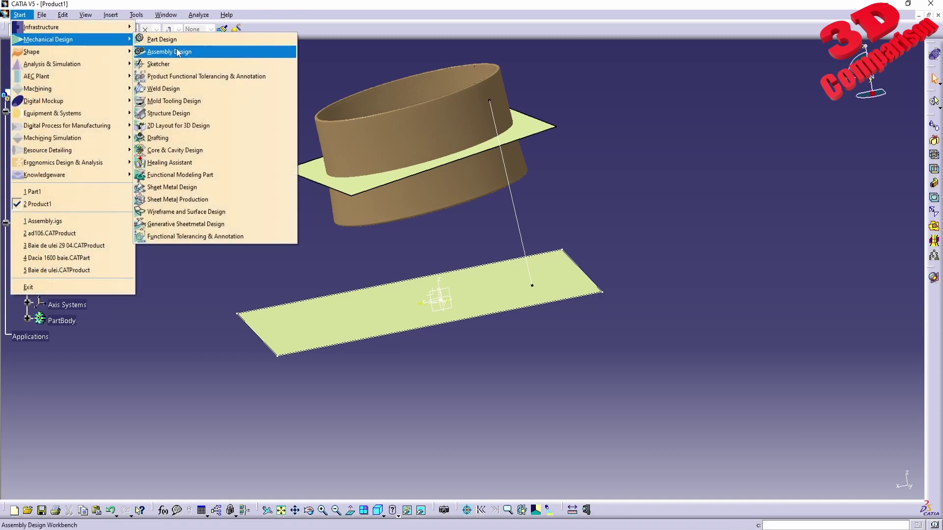
{"action": "left_click", "coordinate": [163, 51]}
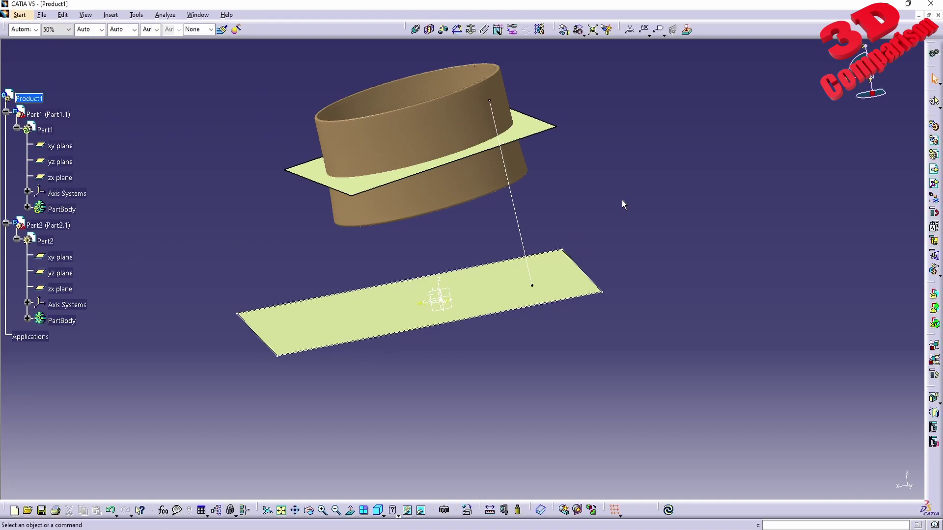
{"action": "left_click", "coordinate": [470, 30]}
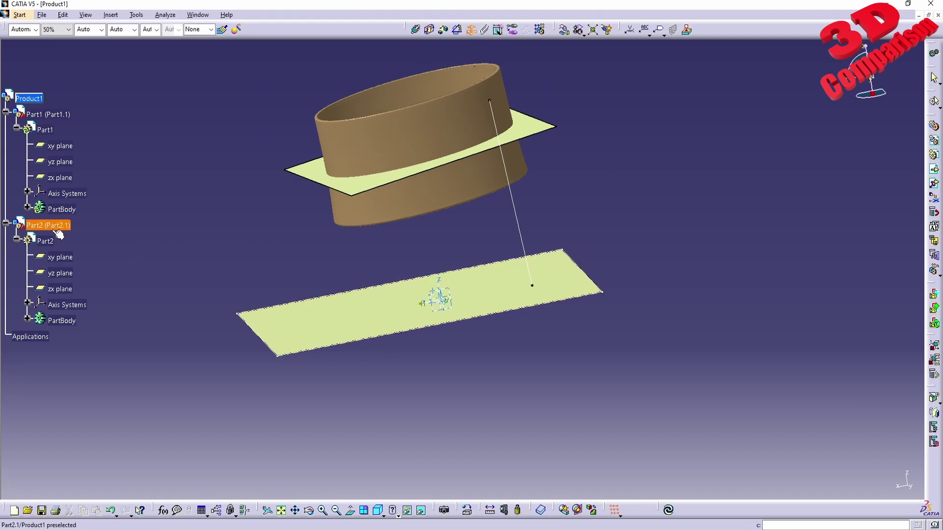
{"action": "left_click", "coordinate": [440, 300]}
{"action": "left_click", "coordinate": [352, 265]}
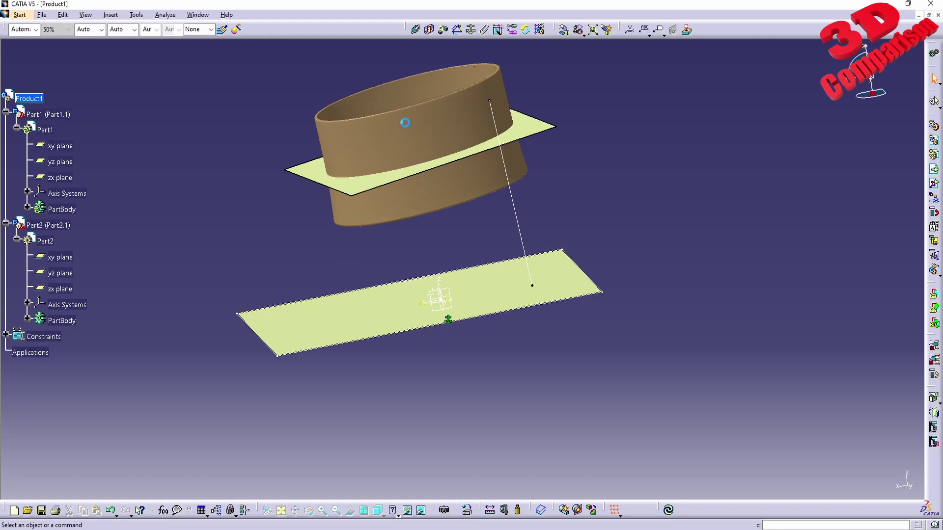
- Make the cap's fitted plane coincident with Part2's plane and update the assembly
{"action": "left_click", "coordinate": [417, 34]}
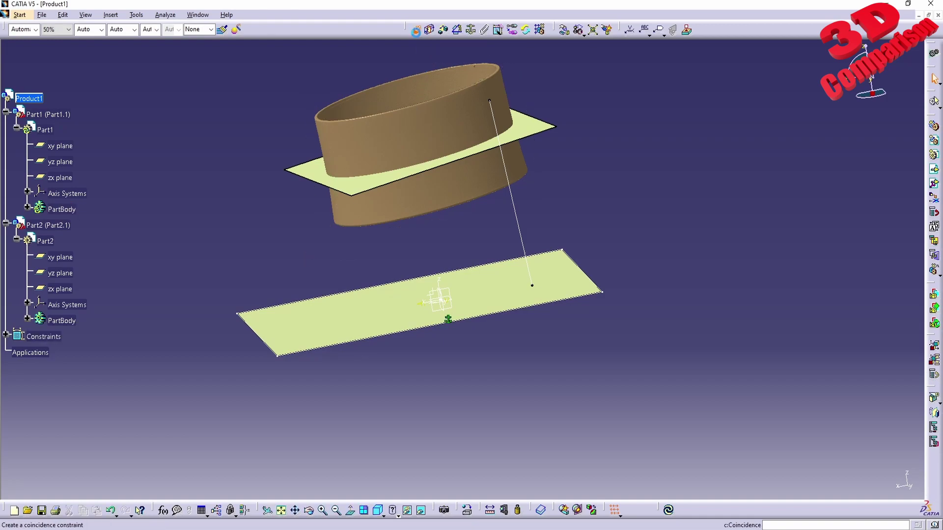
{"action": "left_click", "coordinate": [534, 132]}
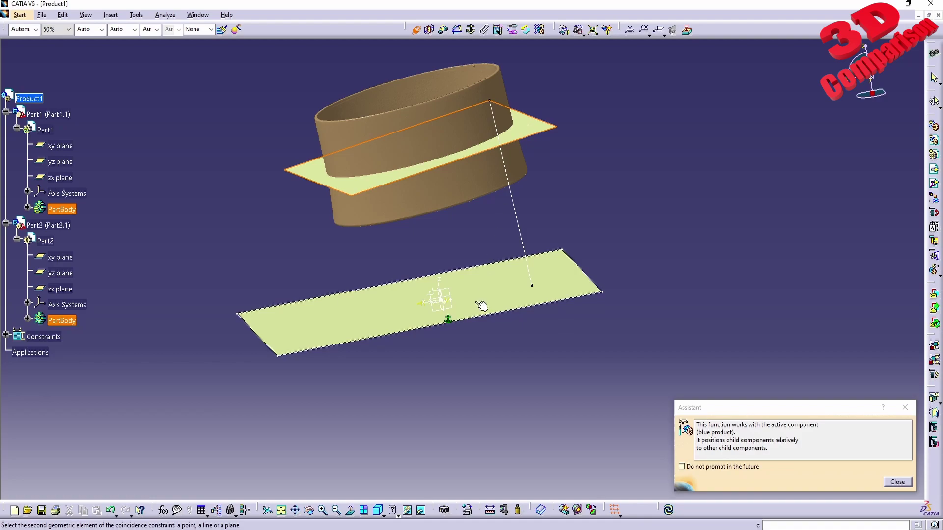
{"action": "left_click", "coordinate": [498, 297]}
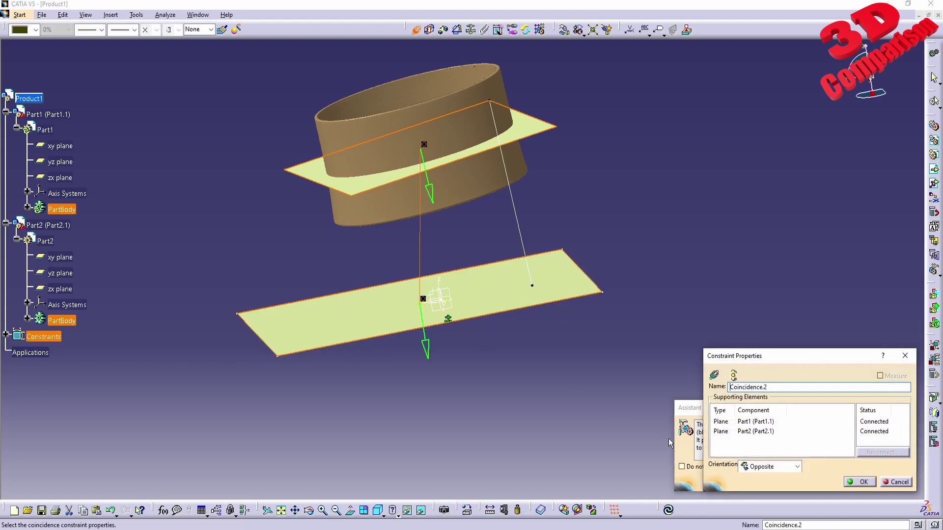
{"action": "left_click", "coordinate": [861, 482]}
{"action": "left_click", "coordinate": [669, 510]}
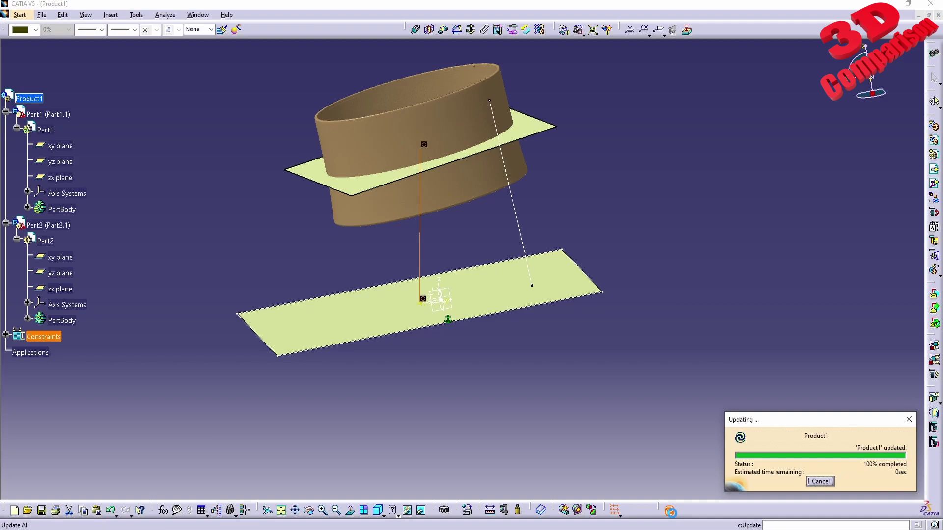
{"action": "middle_click_drag", "start_coordinate": [477, 300], "coordinate": [457, 378]}
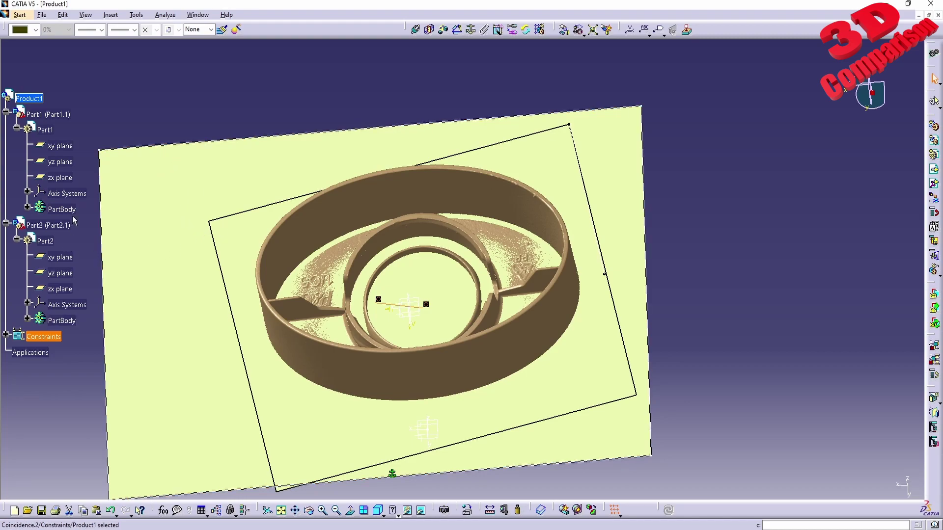
- Clear the selection and open Part1 for editing in Part Design
{"action": "left_click", "coordinate": [111, 93]}
{"action": "middle_click_drag", "start_coordinate": [423, 315], "coordinate": [418, 176]}
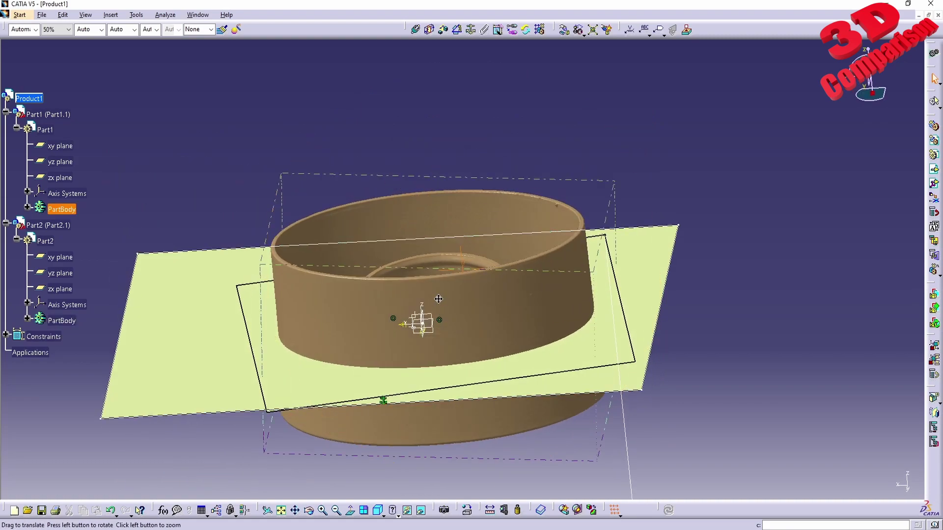
{"action": "middle_click_drag", "start_coordinate": [439, 299], "coordinate": [417, 312]}
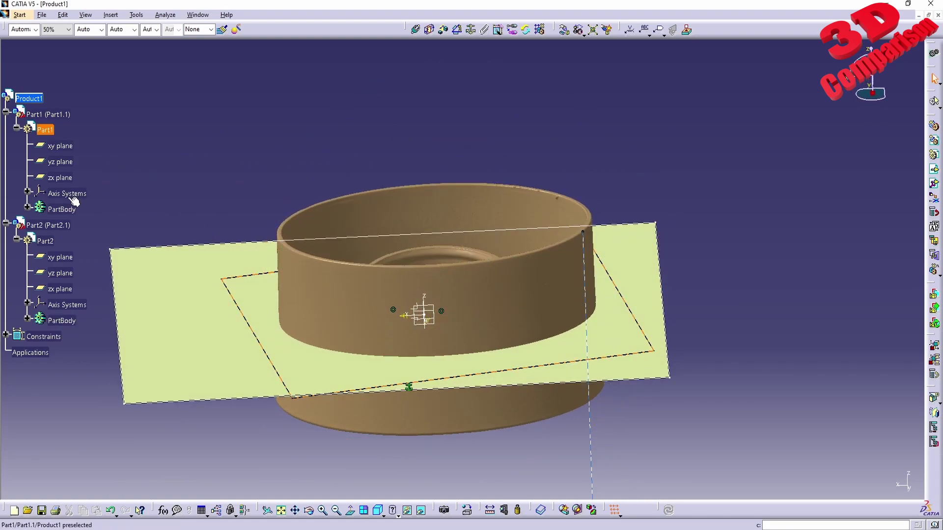
{"action": "double_click", "coordinate": [45, 130]}
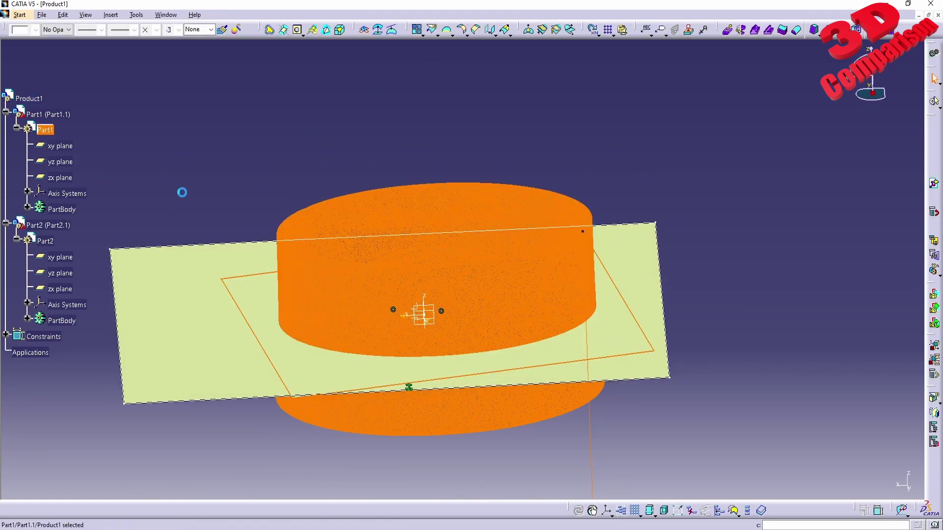
- Hide Part2 so only the cap scan and its plane remain visible
{"action": "right_click", "coordinate": [58, 227]}
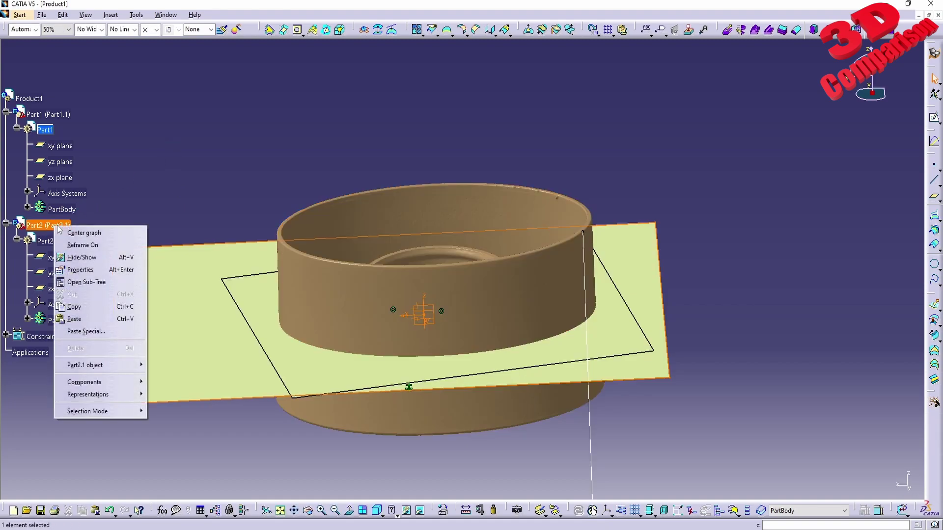
{"action": "left_click", "coordinate": [90, 261]}
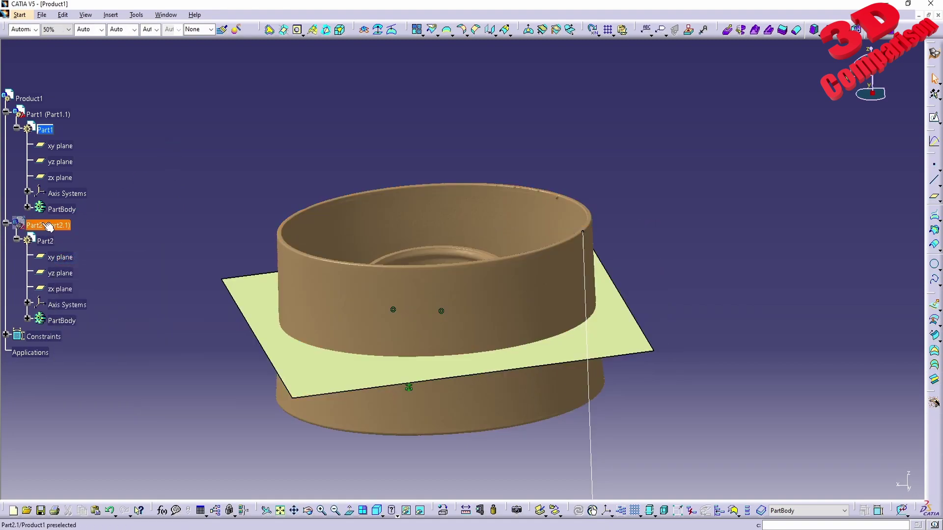
{"action": "middle_click_drag", "start_coordinate": [385, 374], "coordinate": [462, 293]}
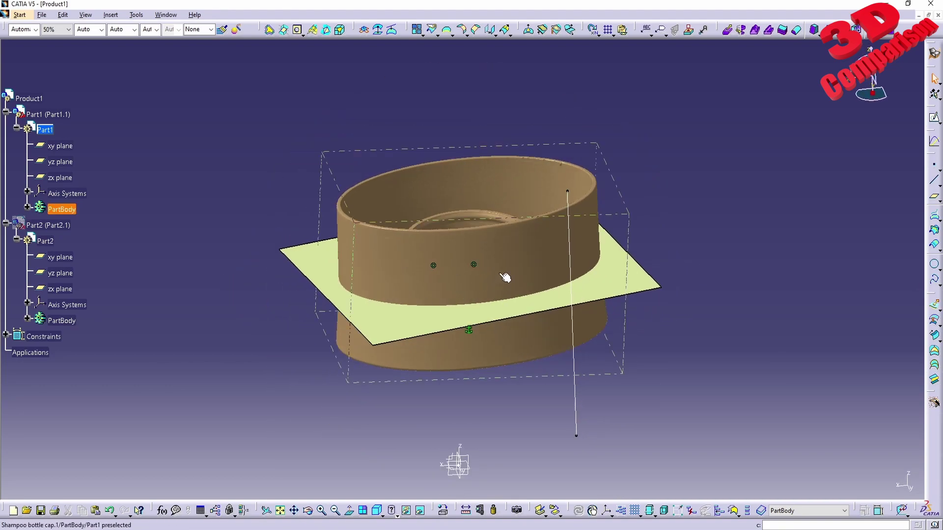
- Switch to the Digitized Shape Editor workbench
{"action": "left_click", "coordinate": [26, 18]}
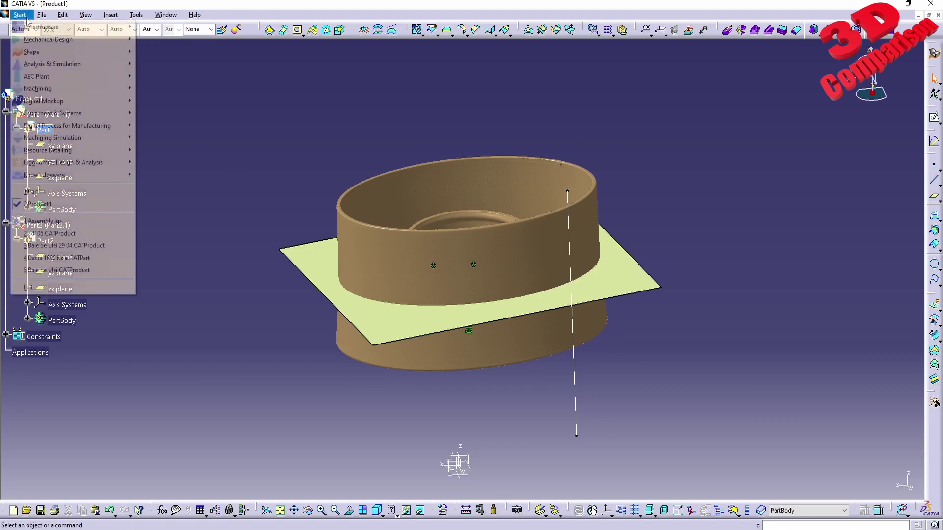
{"action": "mouse_move", "coordinate": [79, 54]}
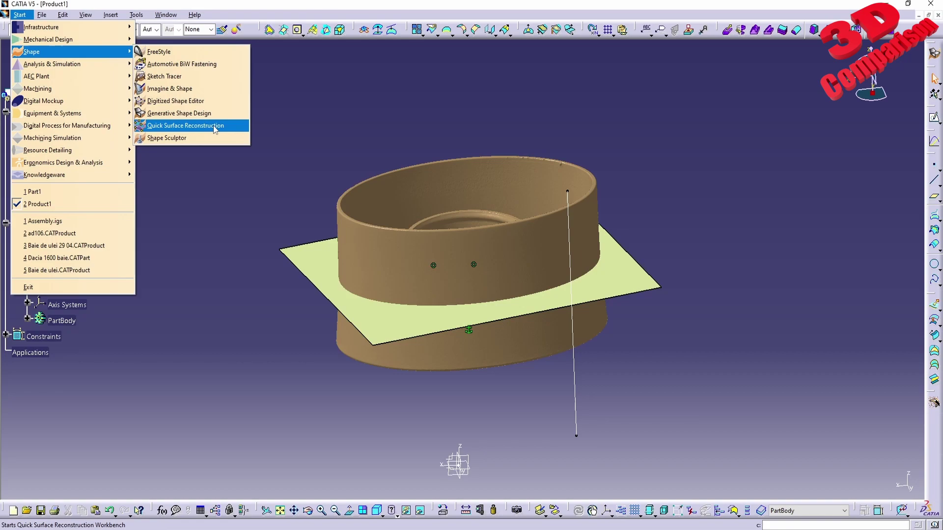
{"action": "left_click", "coordinate": [162, 105]}
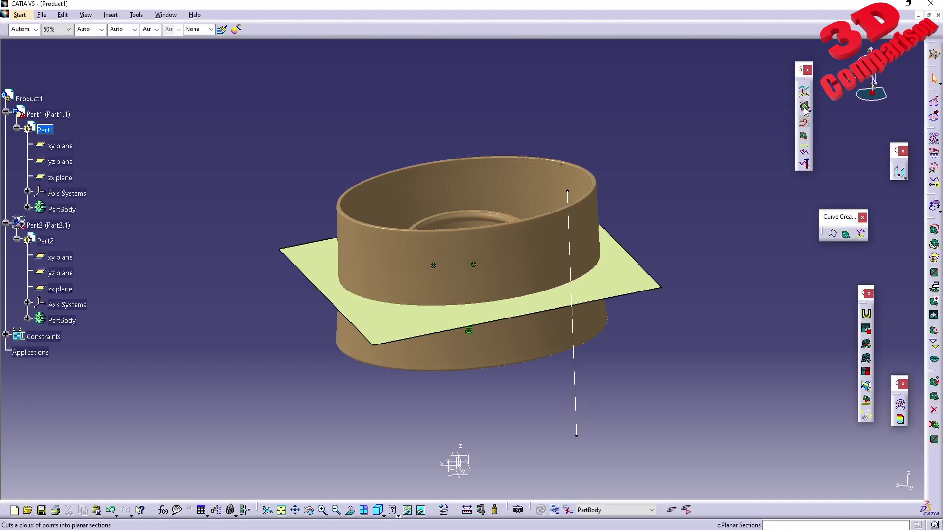
- Create a plane offset 10mm from Plane.1 with the direction reversed
{"action": "middle_click_drag", "start_coordinate": [572, 252], "coordinate": [623, 305]}
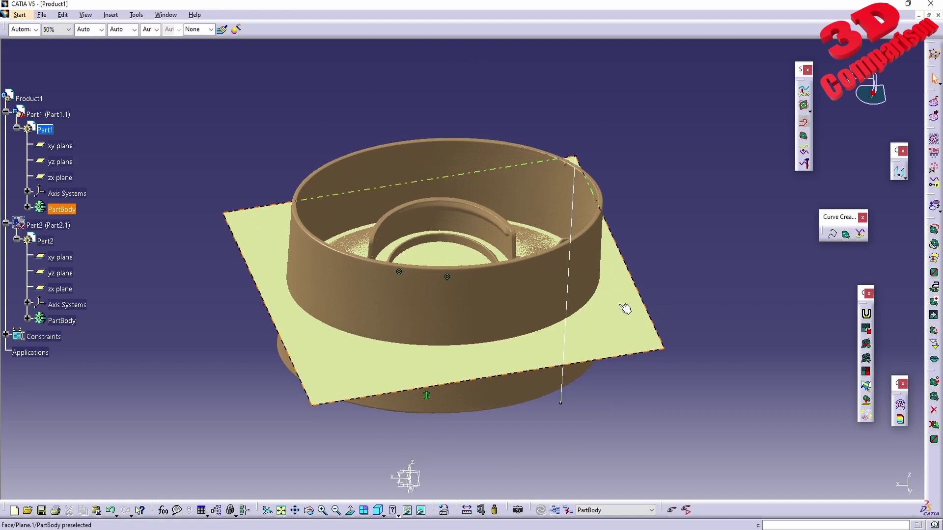
{"action": "left_click", "coordinate": [623, 306]}
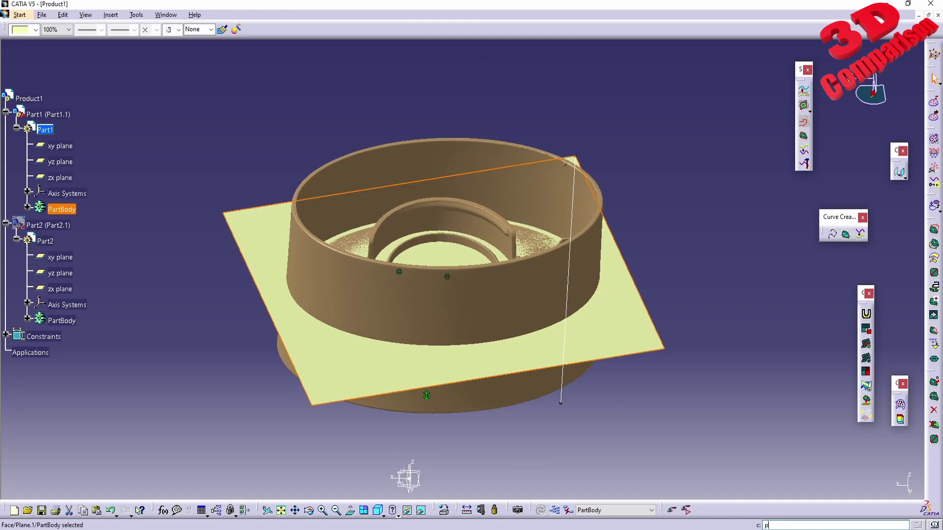
{"action": "key", "text": "Return"}
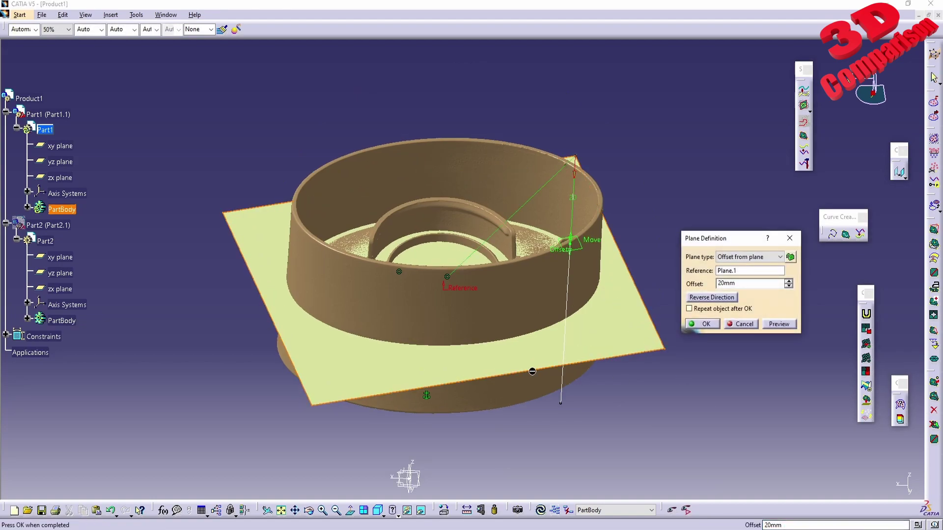
{"action": "middle_click_drag", "start_coordinate": [532, 372], "coordinate": [444, 229]}
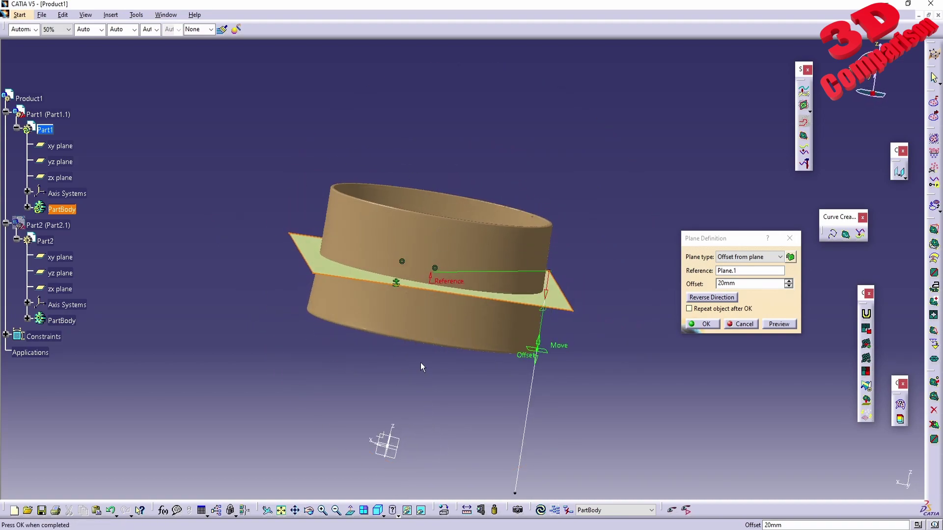
{"action": "middle_click_drag", "start_coordinate": [420, 367], "coordinate": [355, 340]}
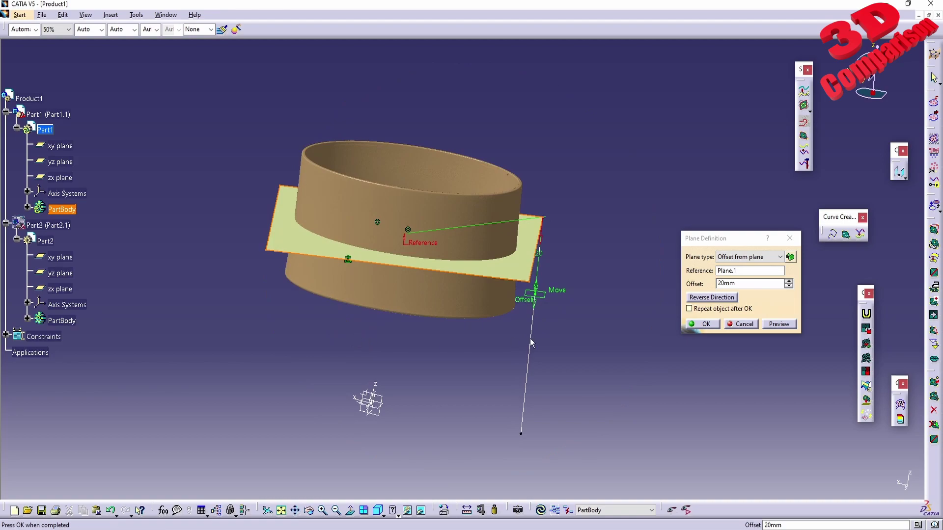
{"action": "left_click", "coordinate": [710, 297]}
{"action": "middle_click_drag", "start_coordinate": [530, 327], "coordinate": [547, 358]}
{"action": "double_click", "coordinate": [743, 284]}
{"action": "type", "text": "10"}
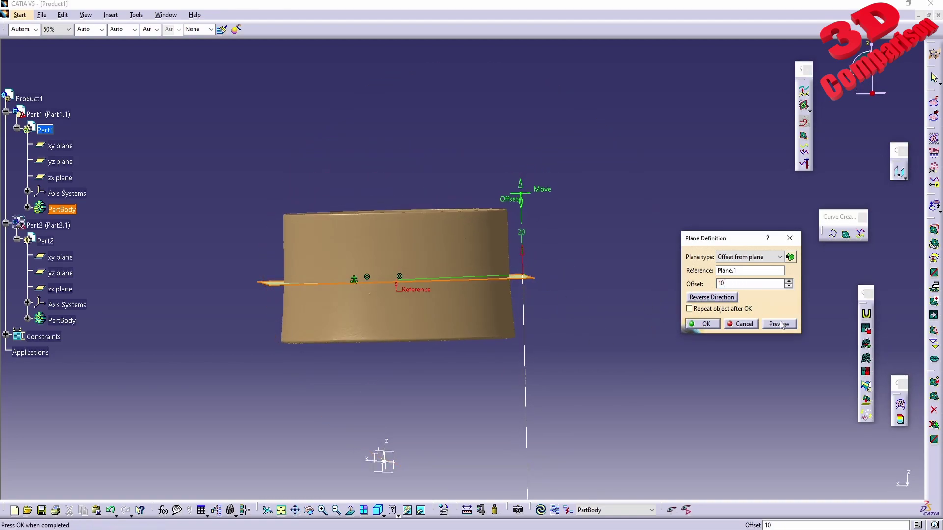
{"action": "left_click", "coordinate": [770, 322]}
{"action": "middle_click_drag", "start_coordinate": [555, 307], "coordinate": [462, 260]}
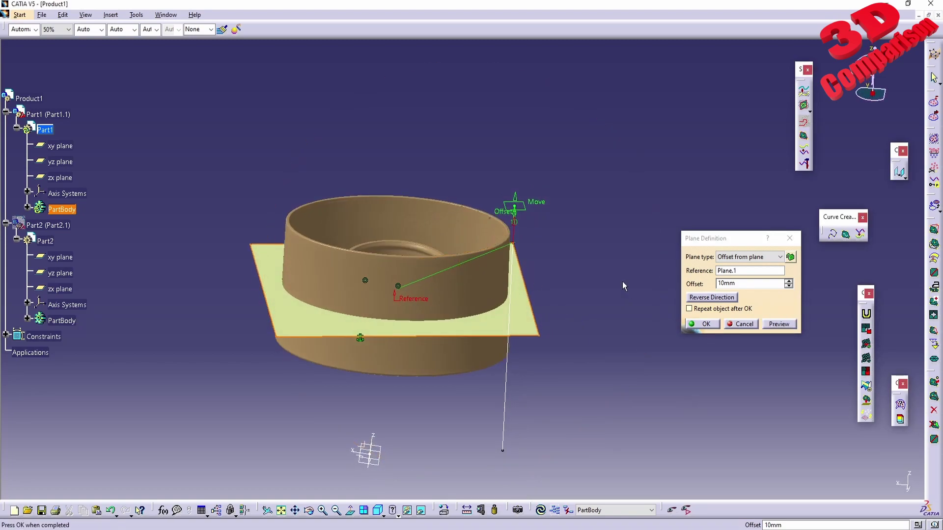
{"action": "left_click", "coordinate": [703, 324]}
{"action": "middle_click_drag", "start_coordinate": [496, 295], "coordinate": [499, 254]}
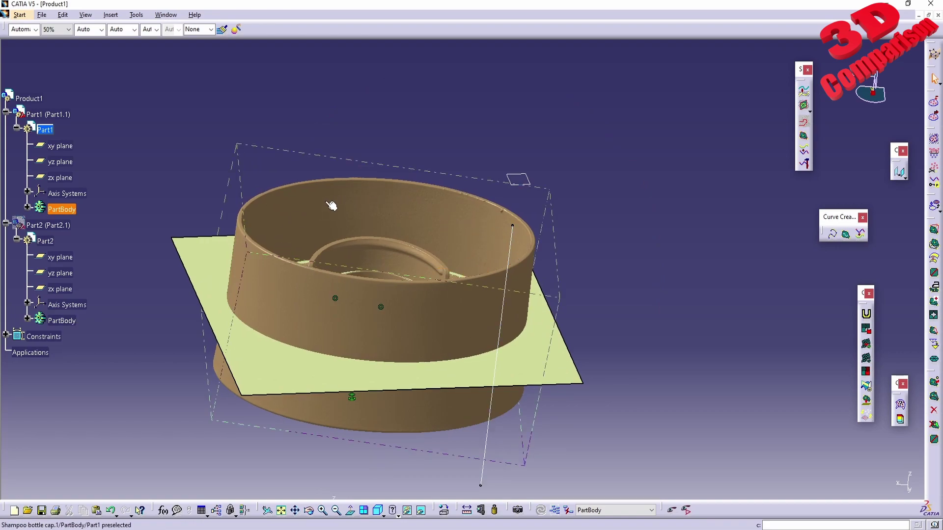
- Section the cap scan with planar sections on the new offset plane, grouped in one entity
{"action": "left_click", "coordinate": [804, 106]}
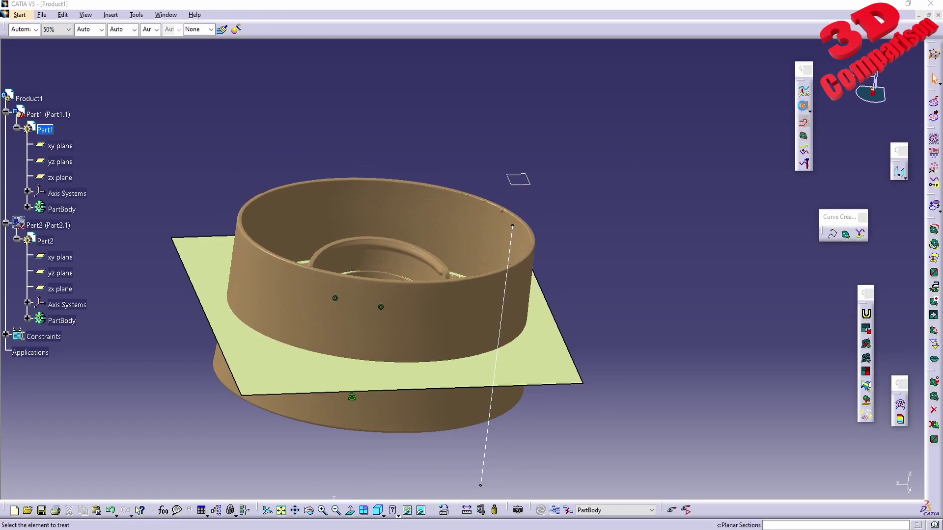
{"action": "left_click", "coordinate": [465, 216]}
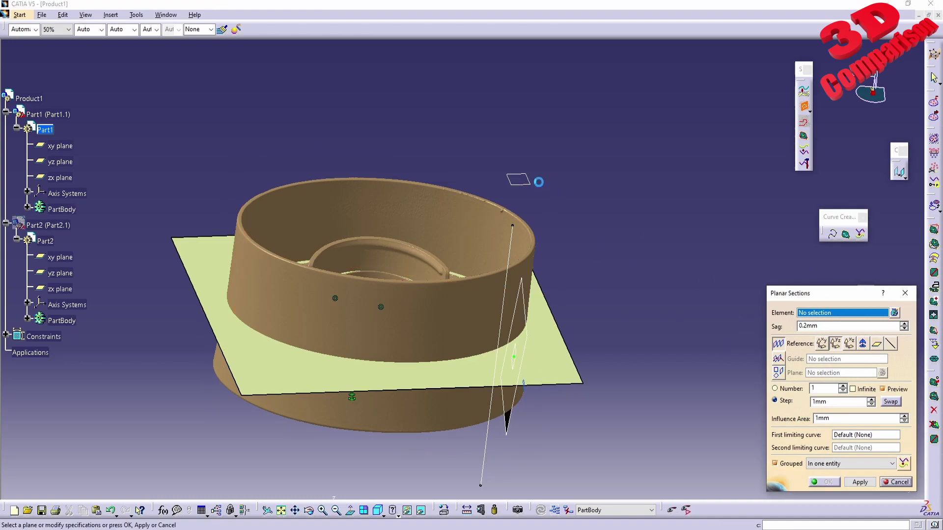
{"action": "left_click", "coordinate": [533, 183]}
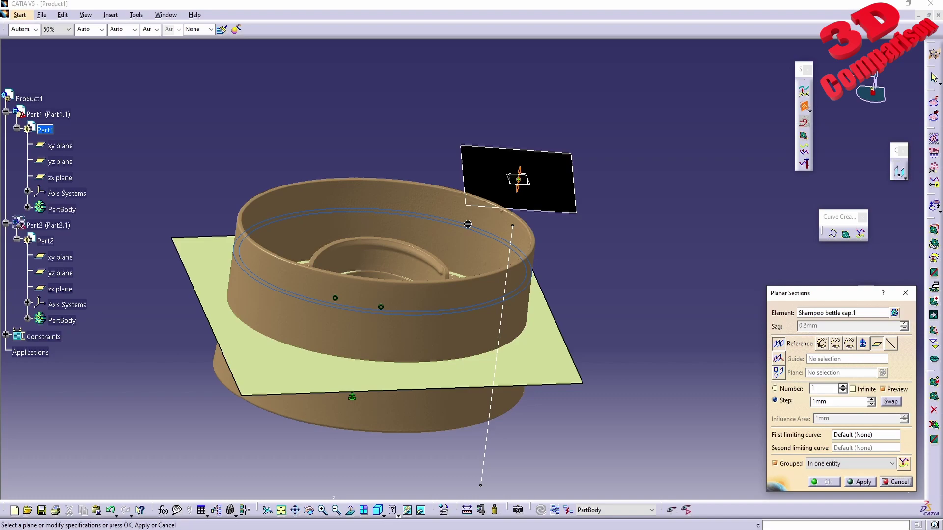
{"action": "middle_click_drag", "start_coordinate": [405, 247], "coordinate": [545, 226]}
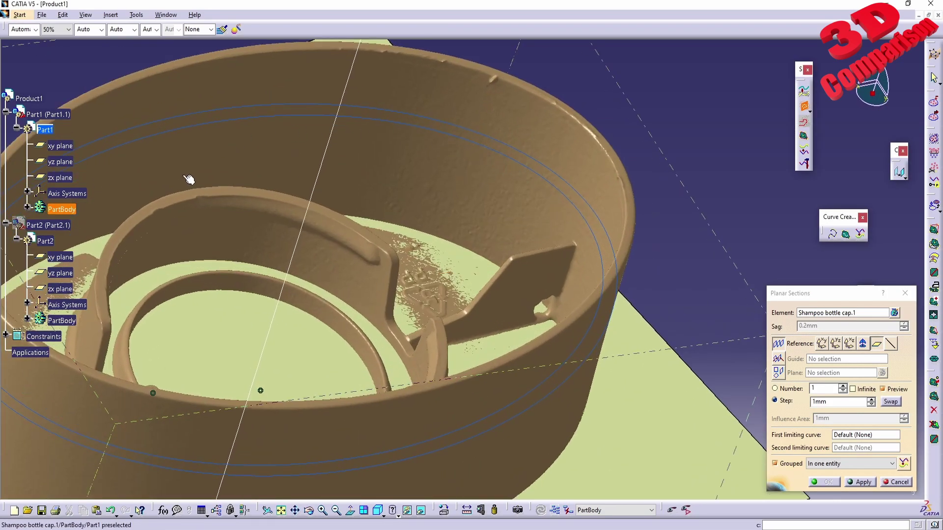
{"action": "middle_click_drag", "start_coordinate": [418, 290], "coordinate": [494, 306]}
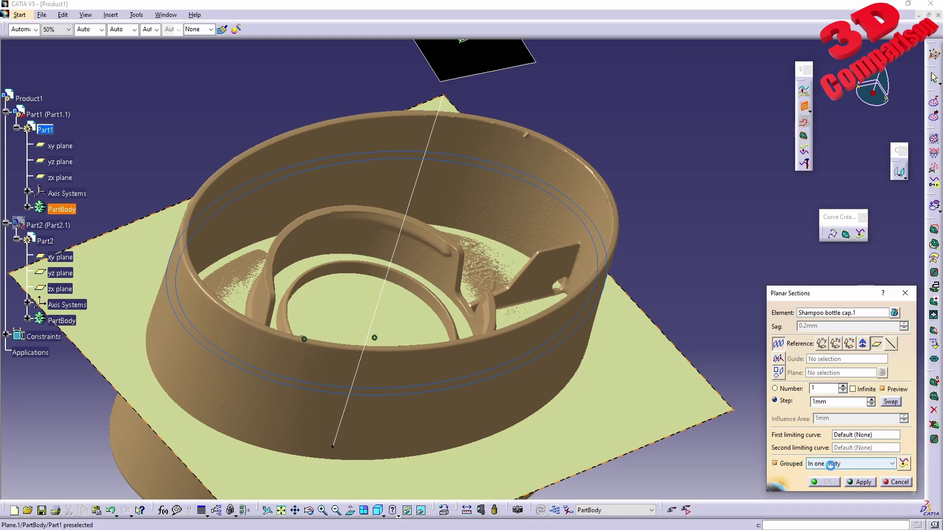
{"action": "left_click", "coordinate": [832, 464]}
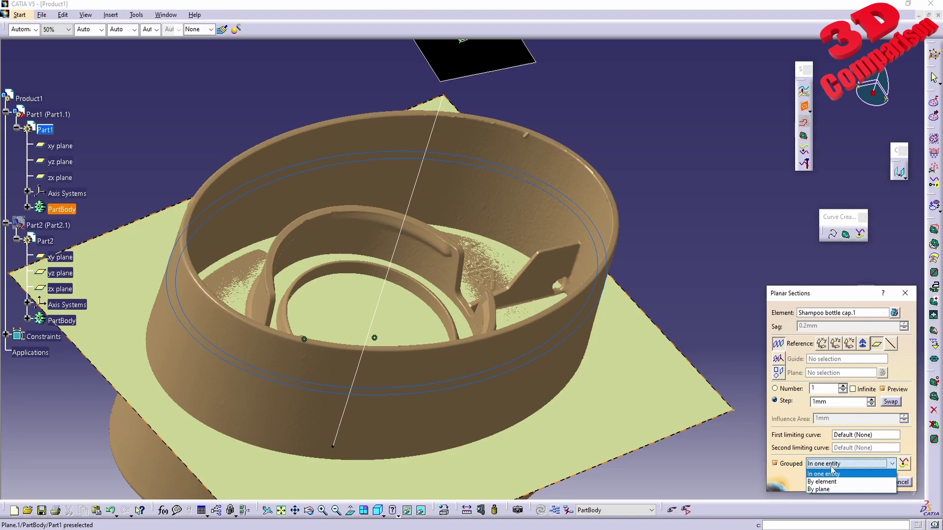
{"action": "left_click", "coordinate": [832, 471]}
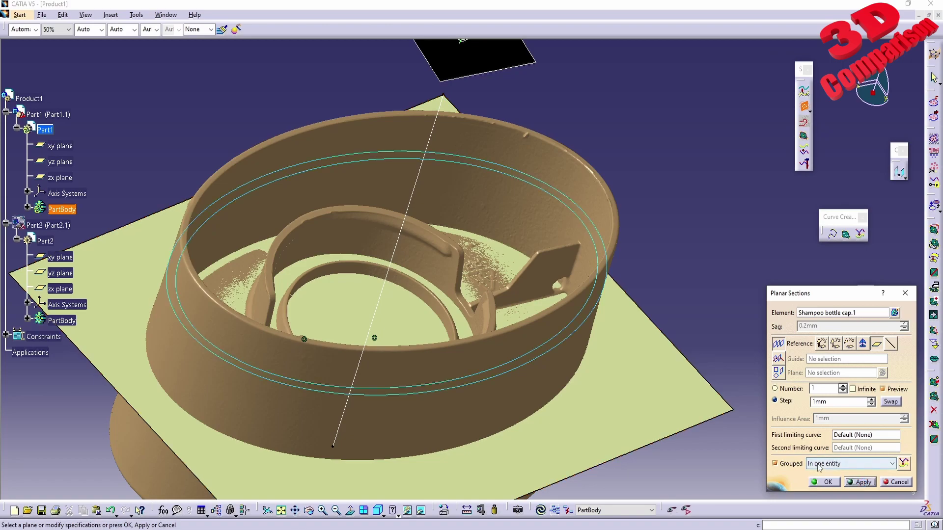
{"action": "left_click", "coordinate": [825, 482]}
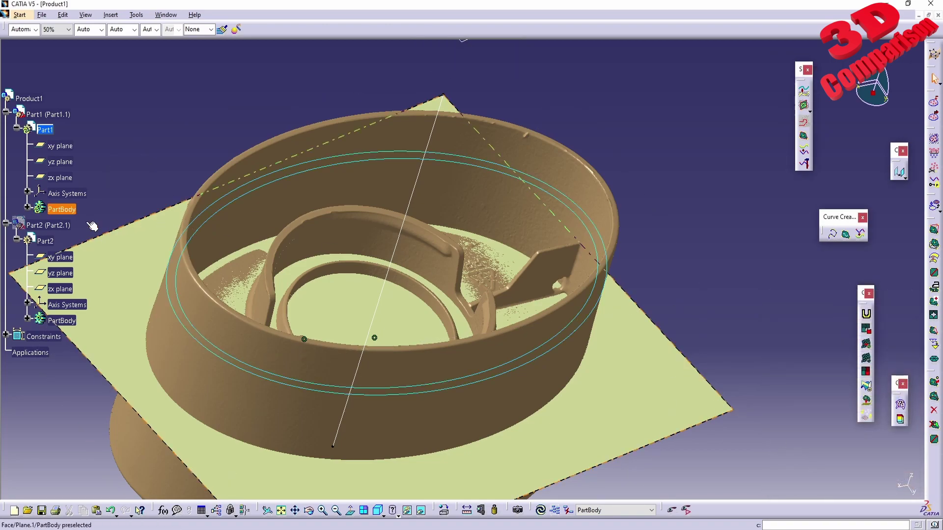
- Expand PartBody to show the scan, Plane.1, PlaneNormal.1 and Planar Sections.1, then recentre the view
{"action": "left_click", "coordinate": [28, 207]}
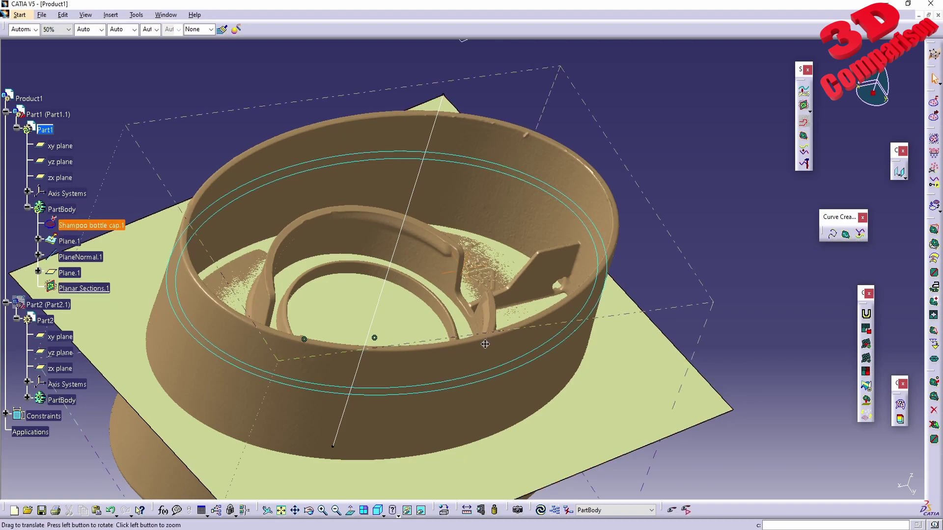
{"action": "middle_click_drag", "start_coordinate": [364, 293], "coordinate": [407, 304]}
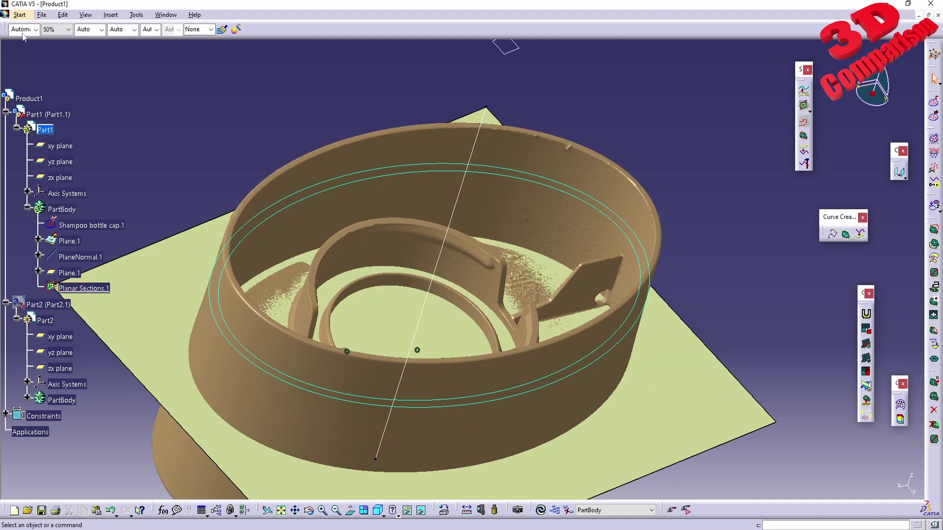
- Switch to Generative Shape Design, start a Fill surface, then cancel it
{"action": "left_click", "coordinate": [20, 15]}
{"action": "mouse_move", "coordinate": [32, 52]}
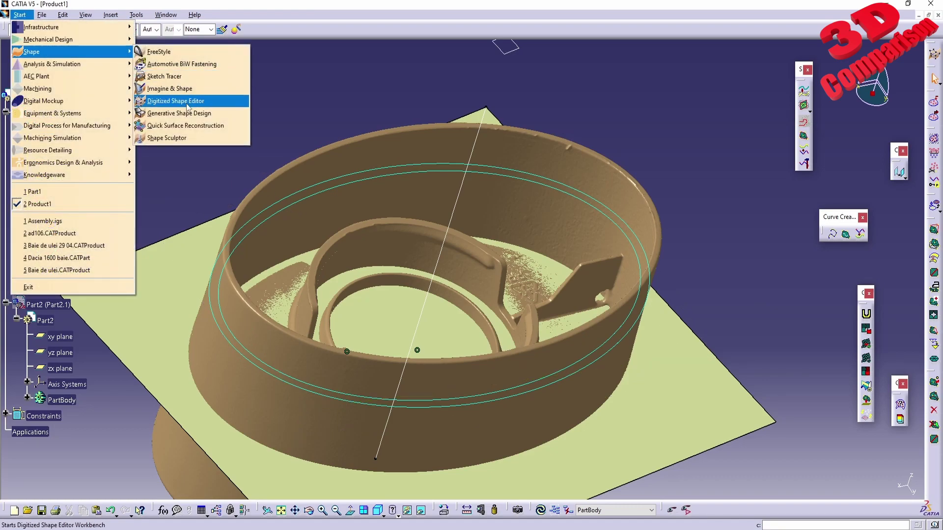
{"action": "left_click", "coordinate": [188, 113]}
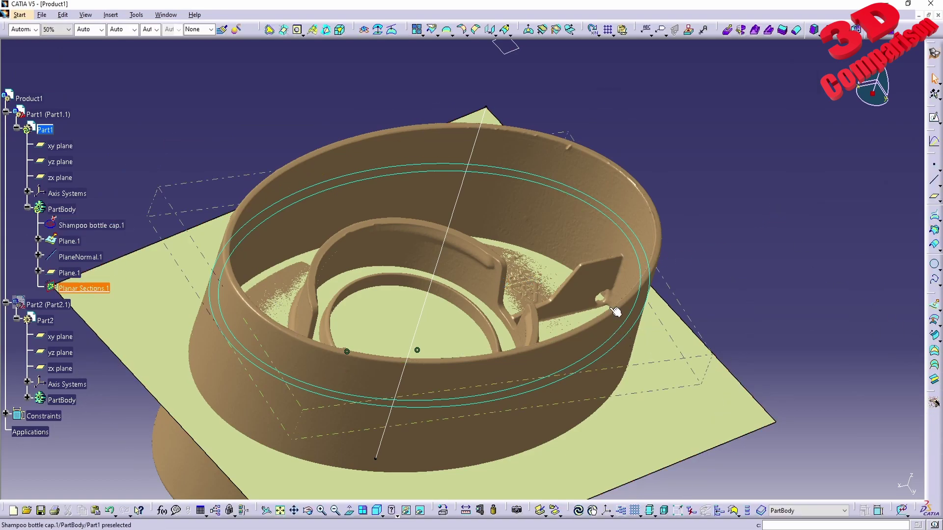
{"action": "left_click", "coordinate": [935, 352]}
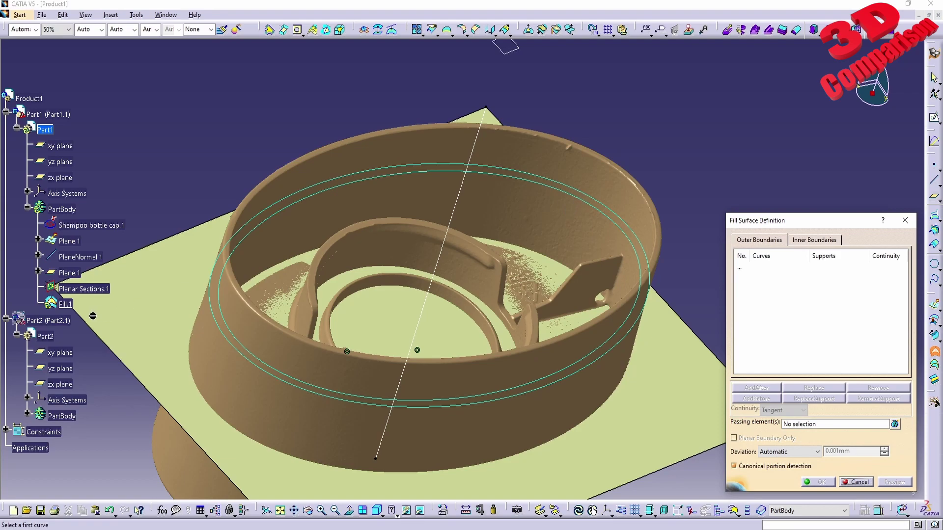
{"action": "left_click", "coordinate": [590, 205]}
{"action": "left_click", "coordinate": [858, 482]}
- Return to the Digitized Shape Editor workbench
{"action": "left_click", "coordinate": [20, 14]}
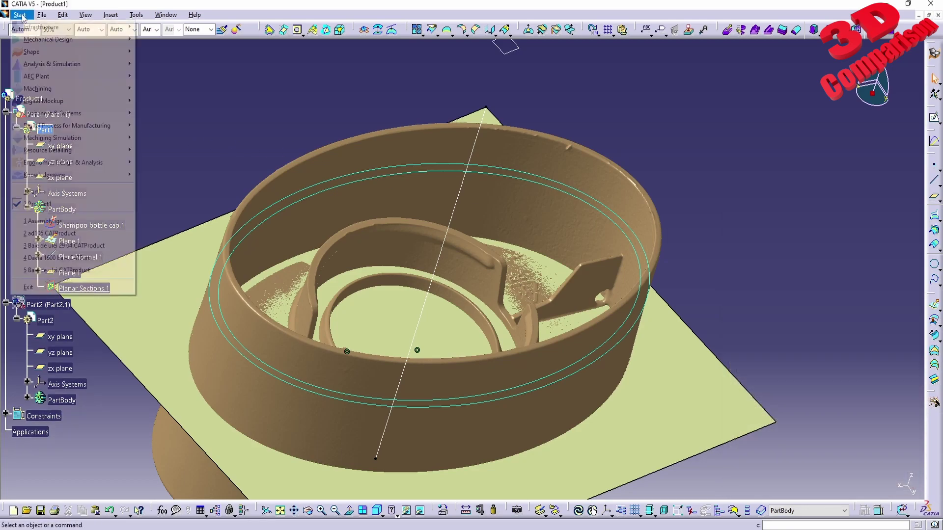
{"action": "mouse_move", "coordinate": [74, 51]}
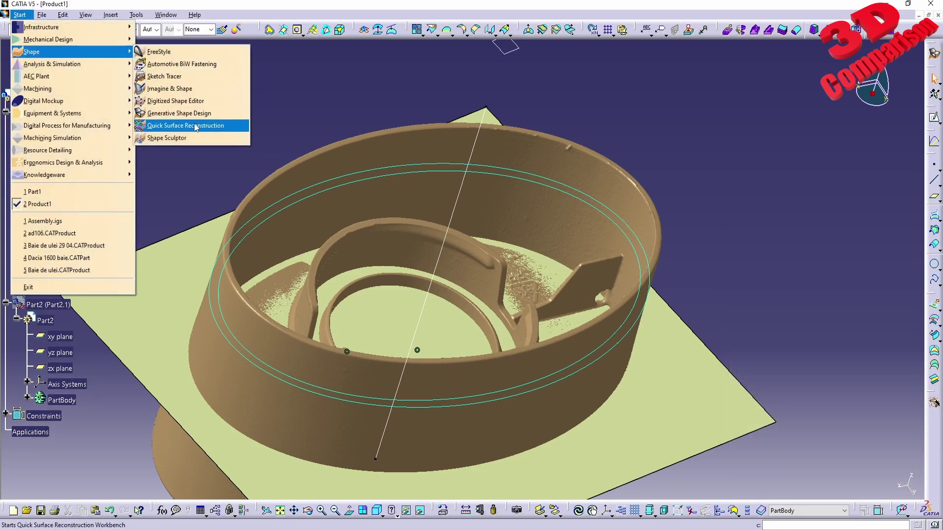
{"action": "left_click", "coordinate": [191, 101]}
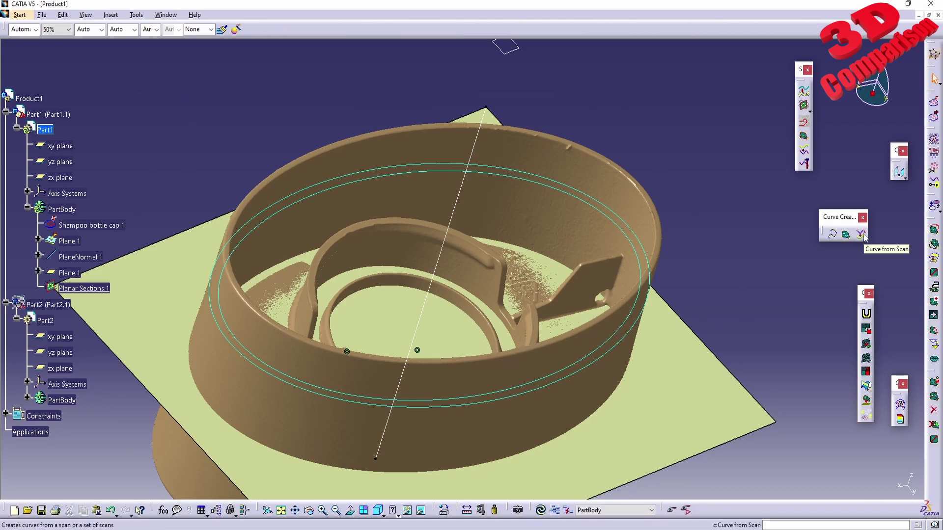
- Use Curve from Scan on Planar Sections.1 with Max. Segments 100 to create Curve.1 and Curve.2
{"action": "left_click", "coordinate": [862, 235]}
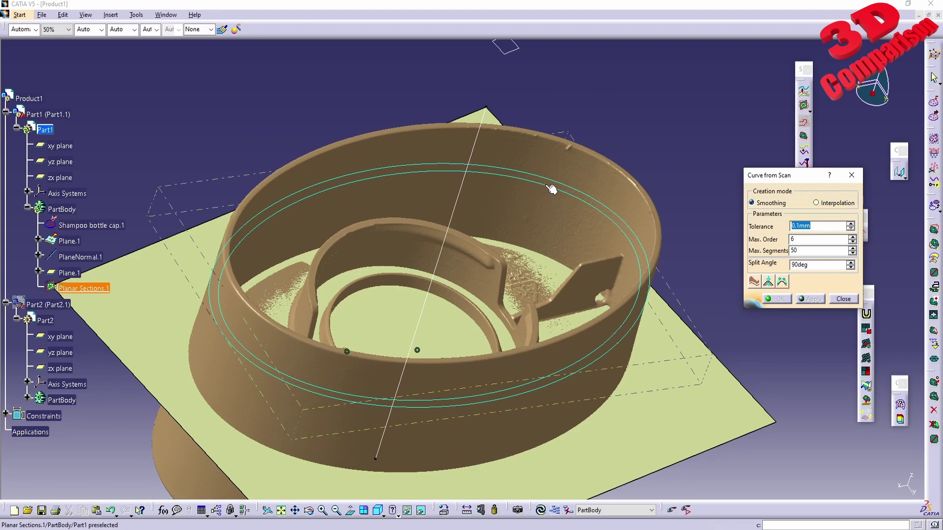
{"action": "left_click", "coordinate": [94, 288]}
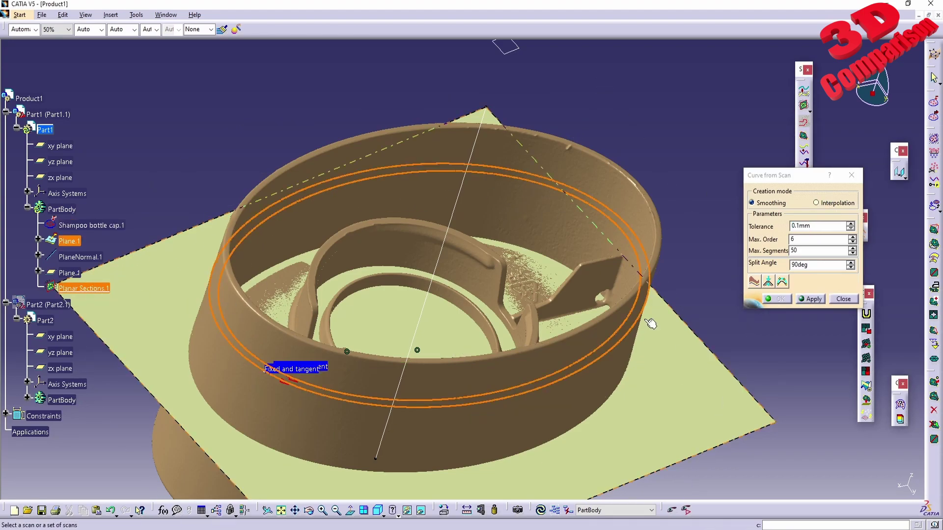
{"action": "middle_click_drag", "start_coordinate": [541, 307], "coordinate": [431, 341]}
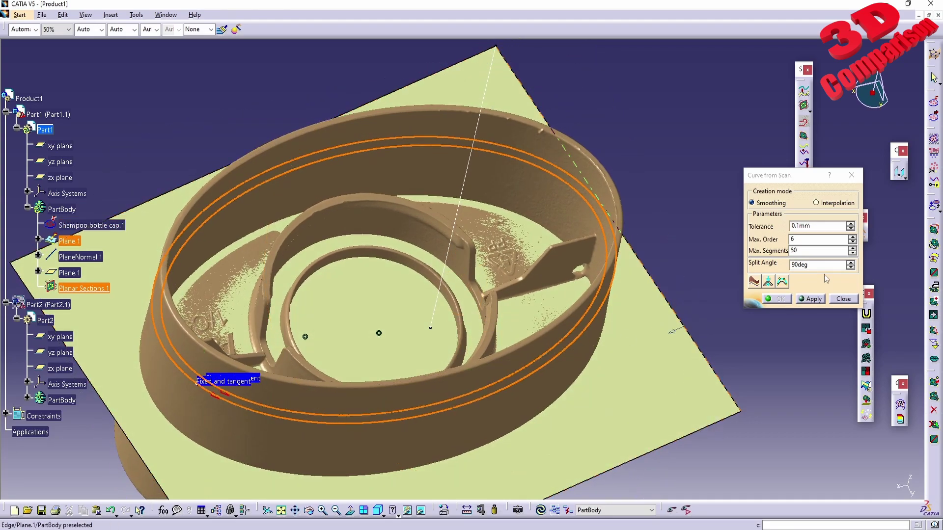
{"action": "left_click", "coordinate": [811, 252]}
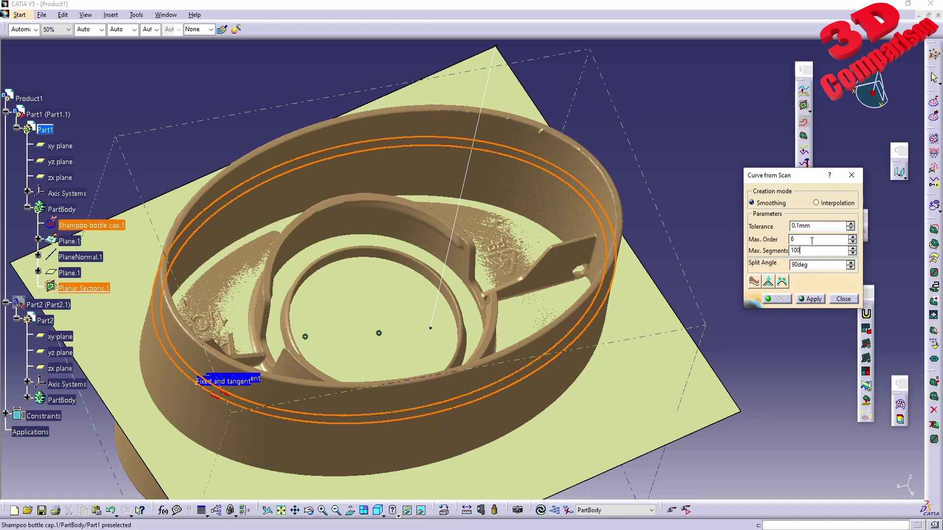
{"action": "left_click", "coordinate": [818, 298]}
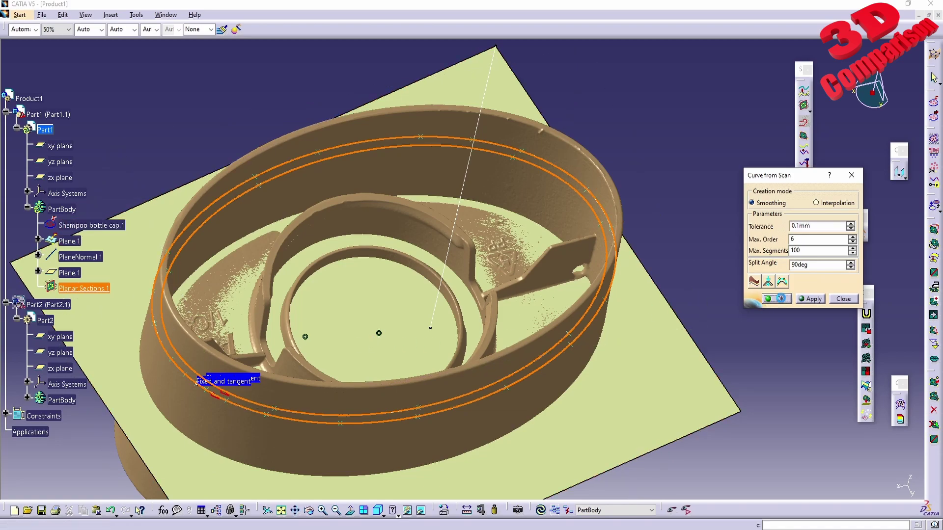
{"action": "left_click", "coordinate": [777, 299]}
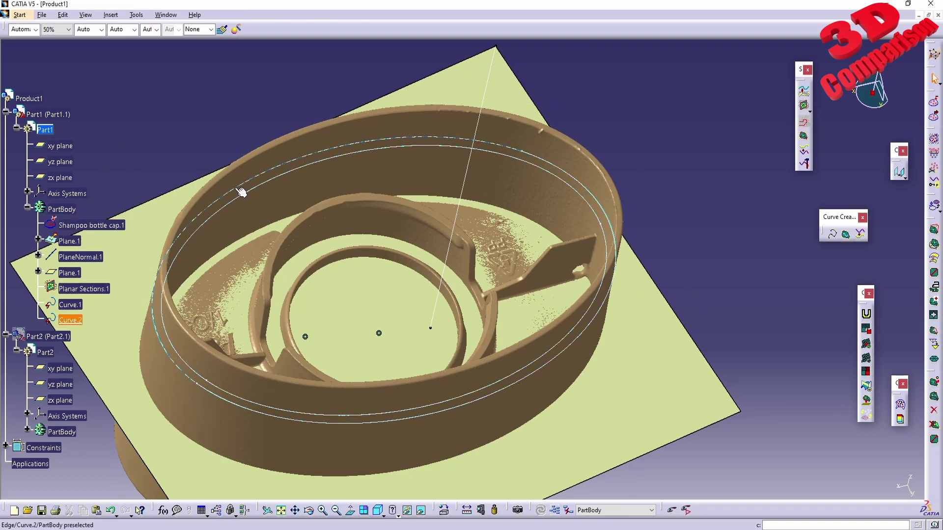
{"action": "middle_click", "coordinate": [359, 310]}
{"action": "middle_click_drag", "start_coordinate": [393, 287], "coordinate": [424, 249]}
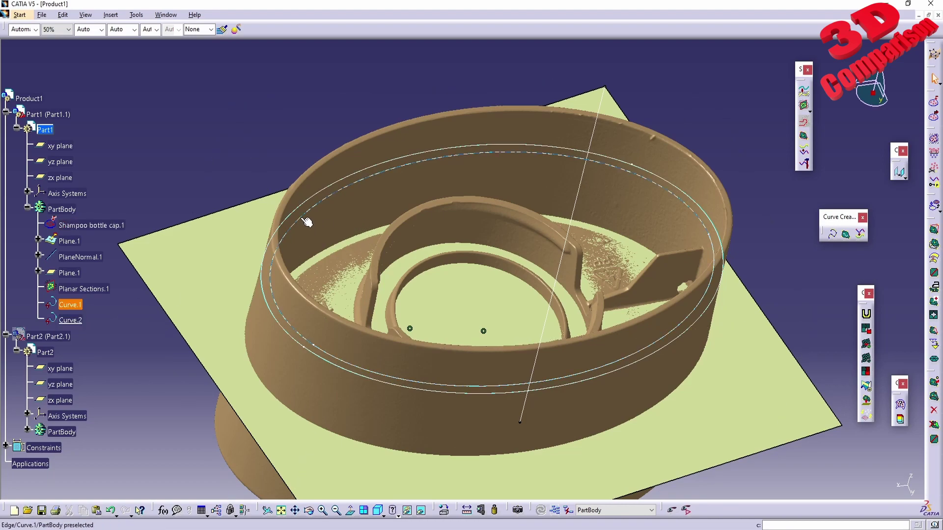
- Build Fill.1 bounded by Curve.1 using the c:fill command, previewing it before confirming
{"action": "left_click", "coordinate": [81, 320]}
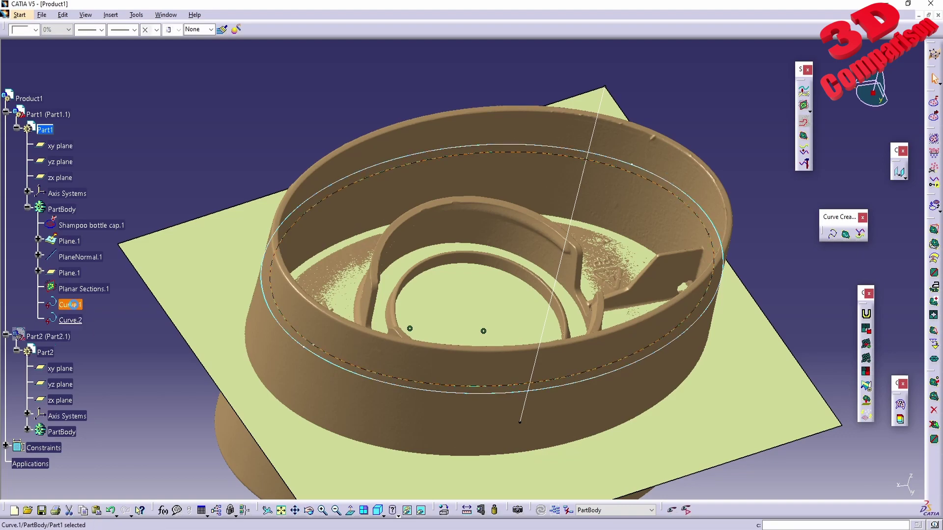
{"action": "left_click", "coordinate": [78, 307]}
{"action": "left_click", "coordinate": [779, 525]}
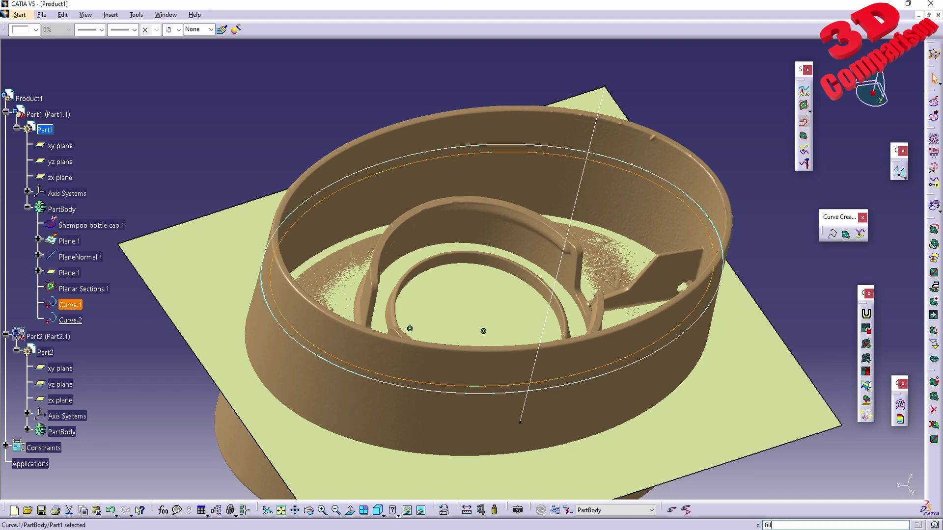
{"action": "key", "text": "Return"}
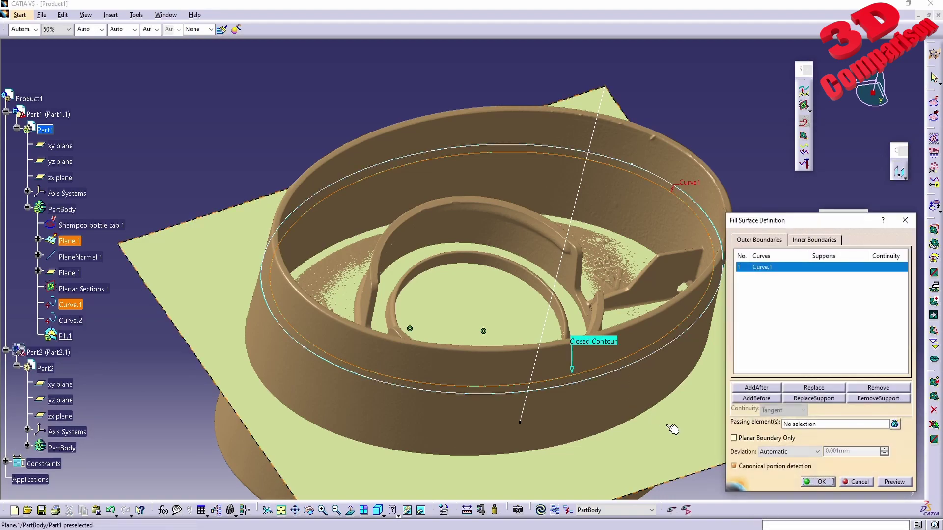
{"action": "left_click", "coordinate": [311, 216]}
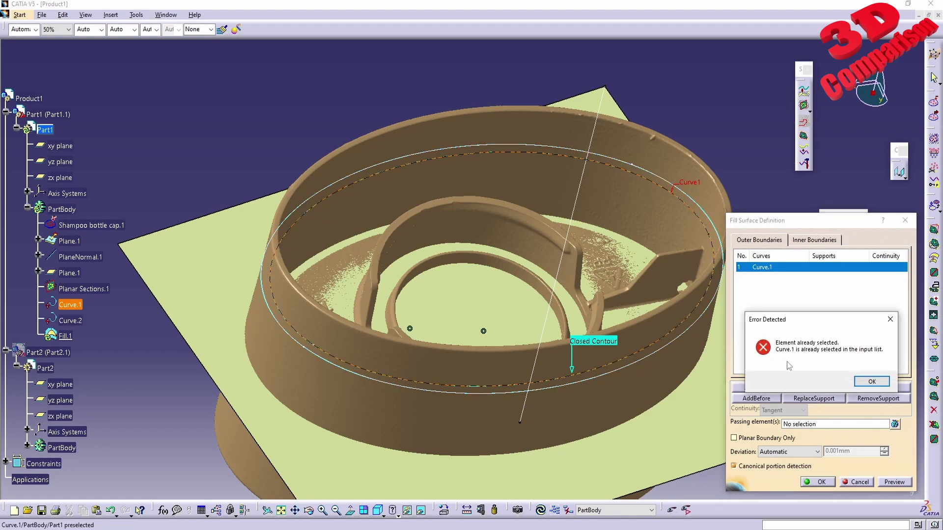
{"action": "left_click", "coordinate": [874, 382]}
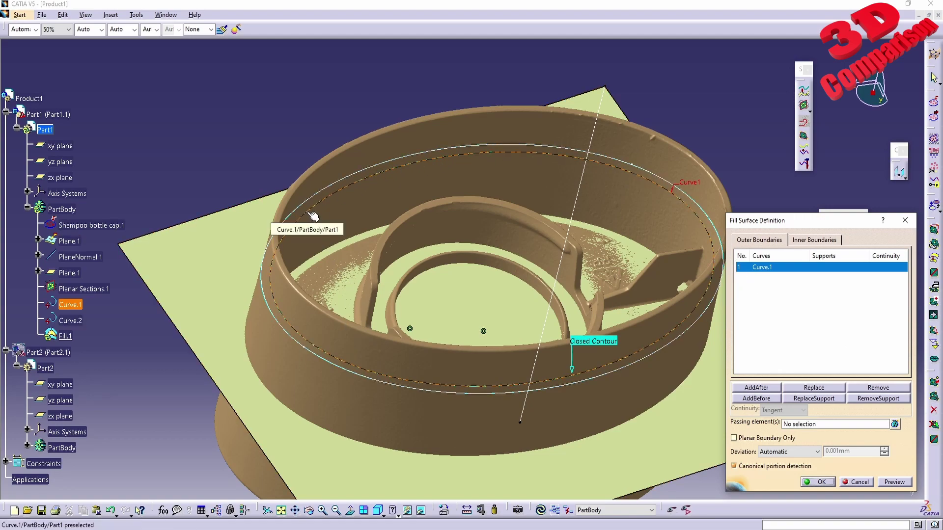
{"action": "left_click", "coordinate": [894, 481]}
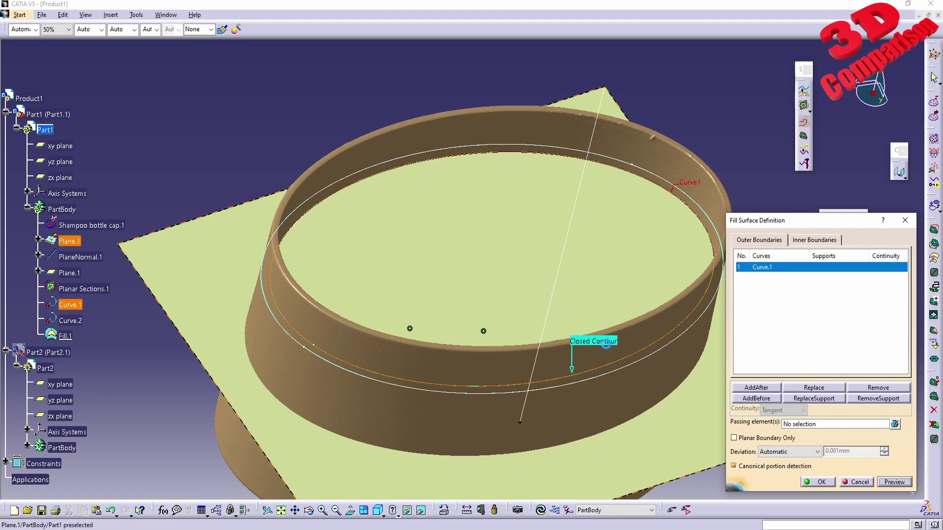
{"action": "middle_click_drag", "start_coordinate": [491, 304], "coordinate": [530, 368]}
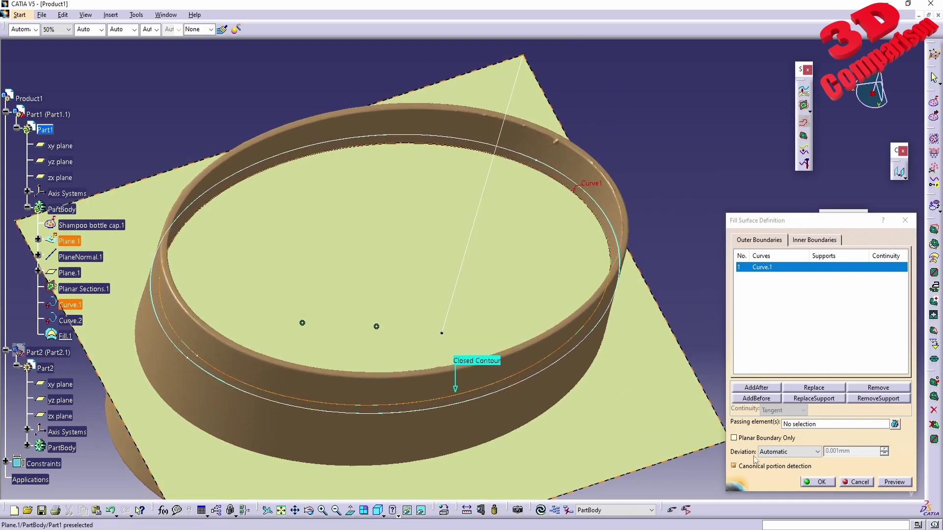
{"action": "left_click", "coordinate": [821, 483]}
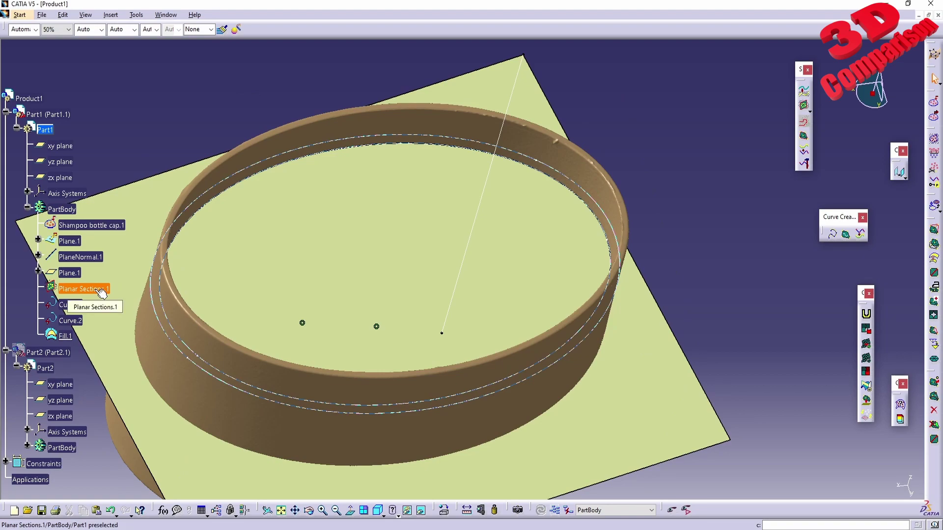
{"action": "middle_click_drag", "start_coordinate": [469, 411], "coordinate": [489, 316]}
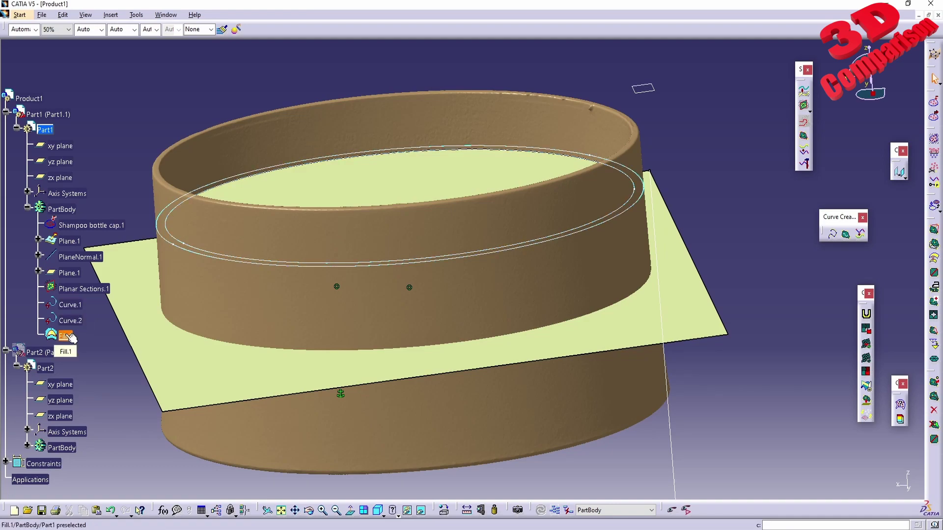
{"action": "mouse_move", "coordinate": [452, 393]}
{"action": "middle_mouse_down"}
{"action": "mouse_move", "coordinate": [474, 350]}
{"action": "mouse_move", "coordinate": [465, 332]}
{"action": "mouse_move", "coordinate": [462, 389]}
{"action": "middle_mouse_up"}
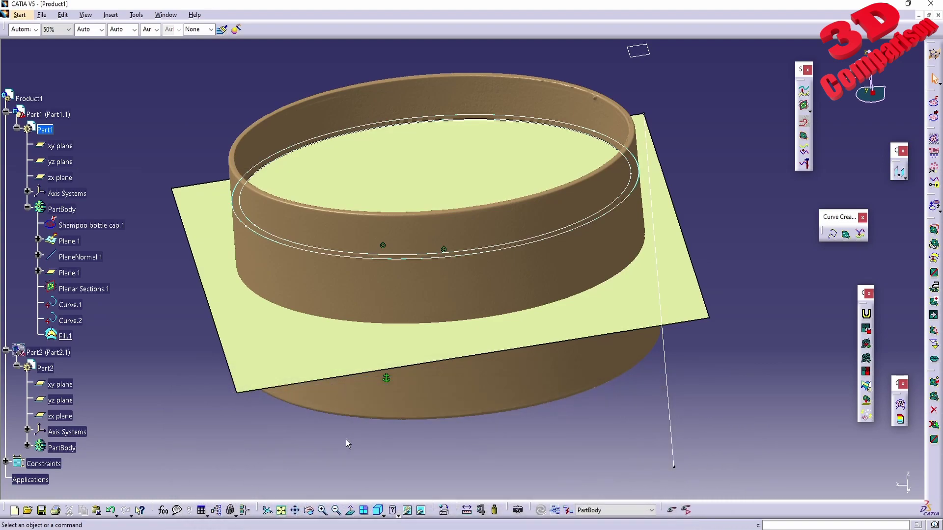
{"action": "left_click_drag", "start_coordinate": [398, 490], "coordinate": [192, 364]}
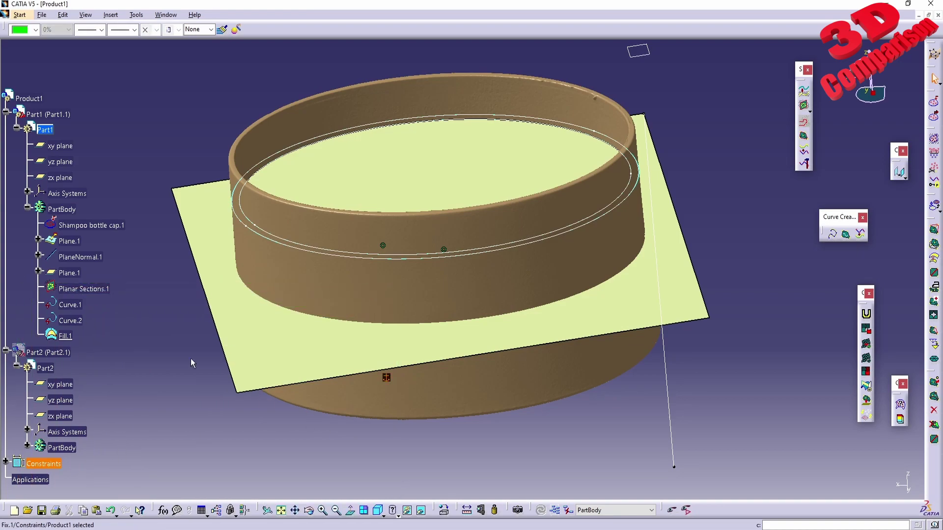